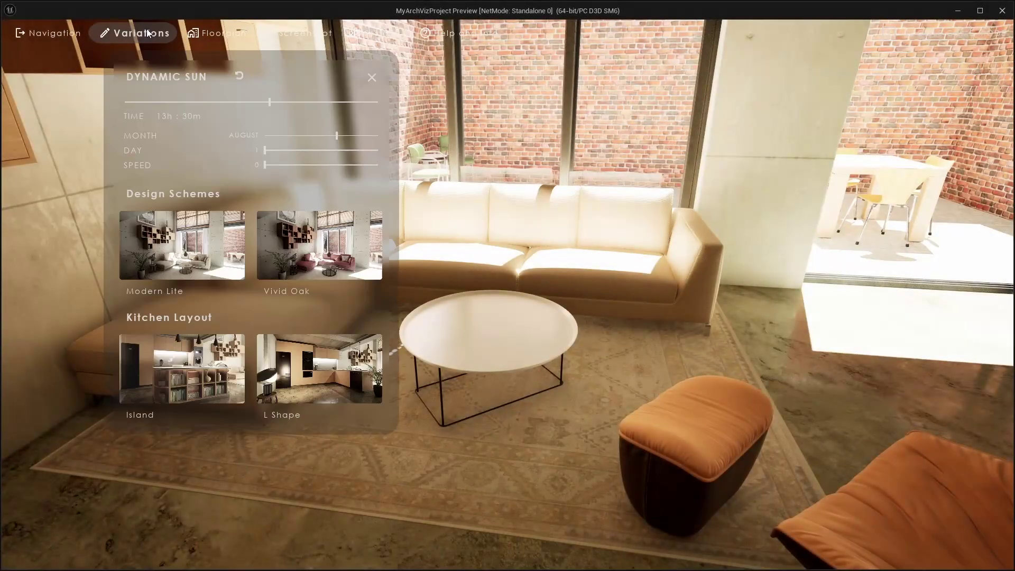
# Apply the Vivid Oak design scheme in the running preview, turning the seating red
pyautogui.click(312, 243)
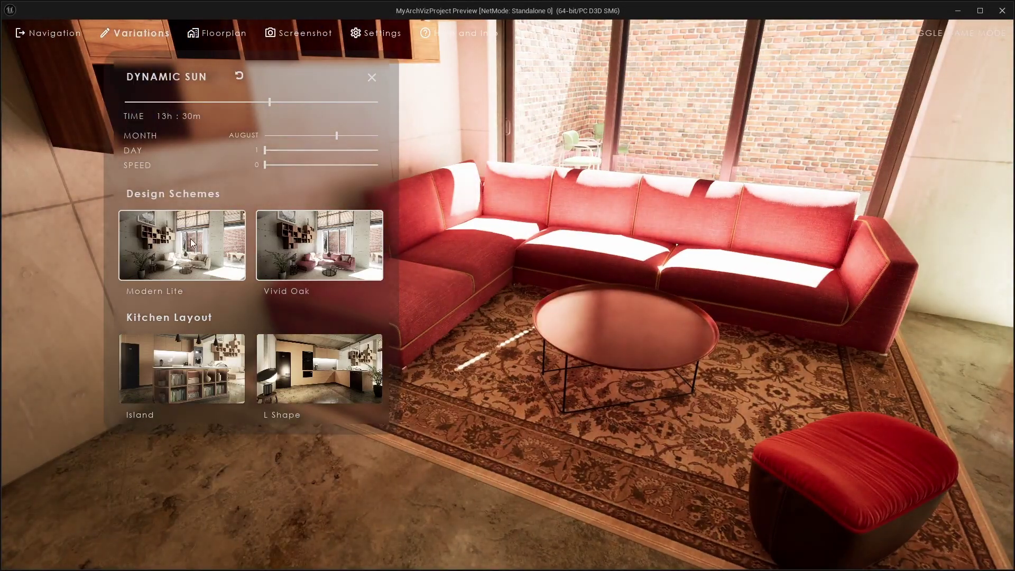
pyautogui.click(361, 240)
pyautogui.click(370, 239)
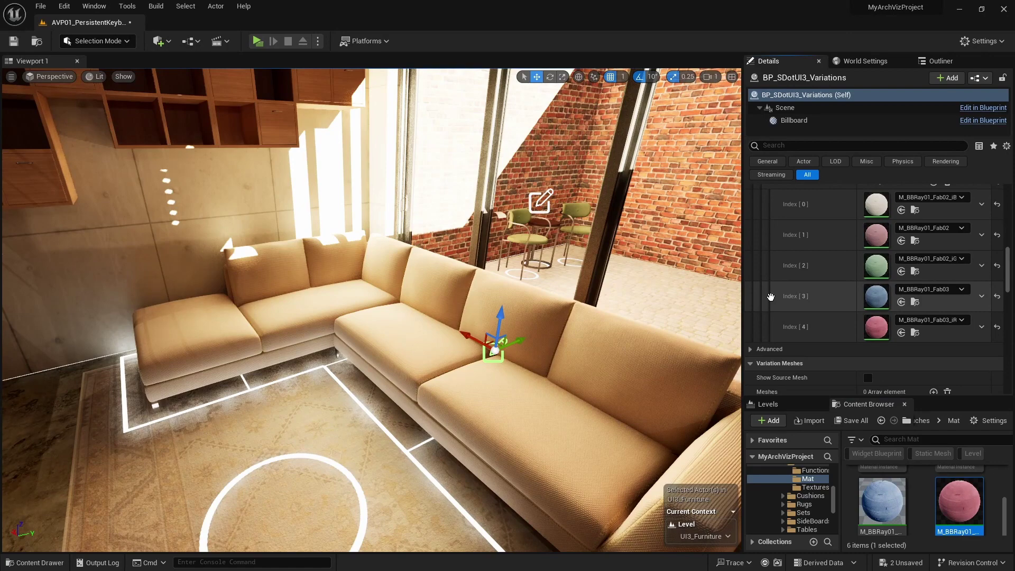
# Move material entry Index [3] above Index [2], swapping the blue and green sofa fabrics
pyautogui.moveTo(770, 297); pyautogui.dragTo(774, 266)
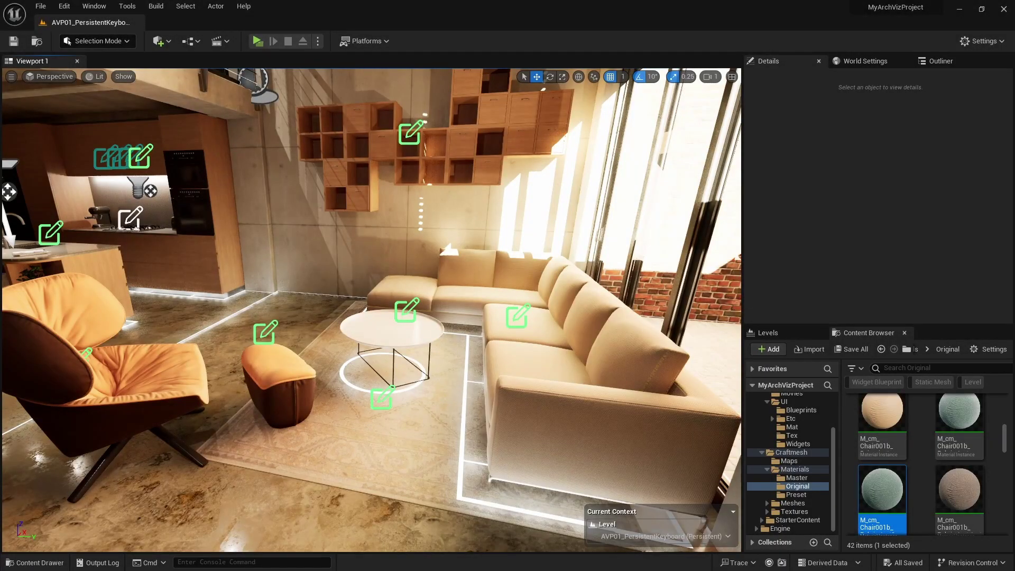
# Select BP_SDotUI3InfoMap and add a fourth preview feature of type Variation Group
pyautogui.click(463, 400)
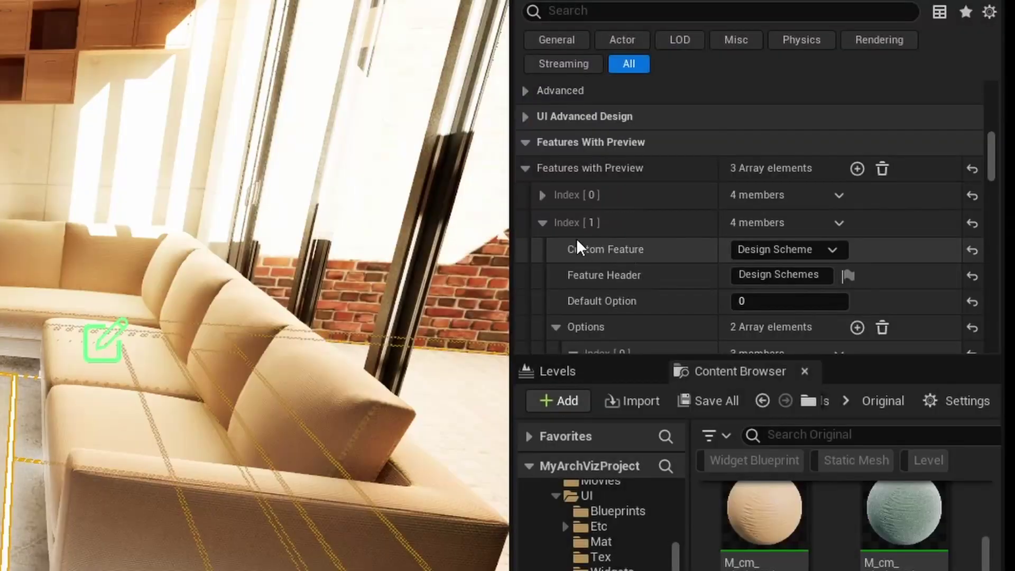
pyautogui.click(548, 222)
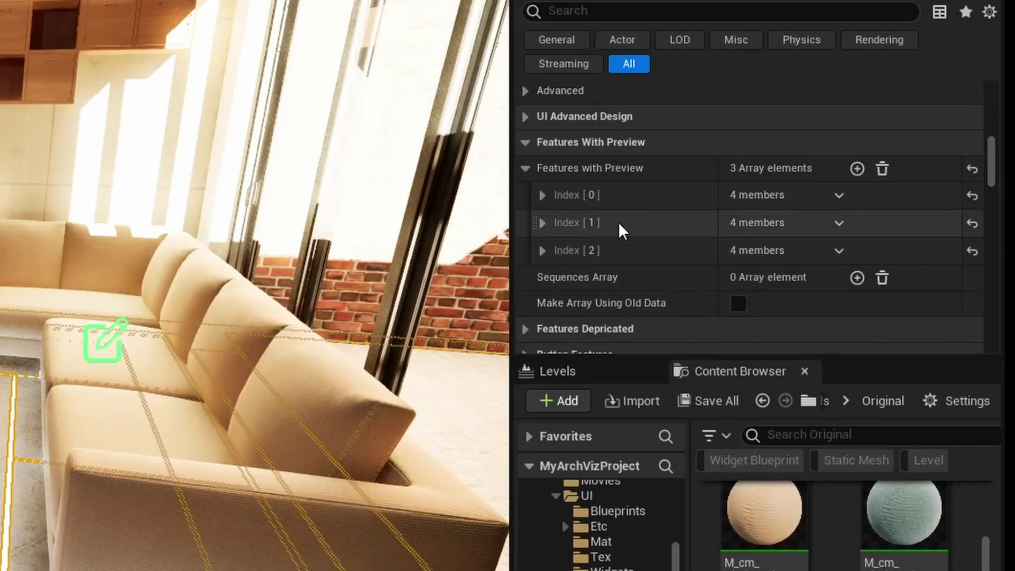
pyautogui.click(857, 169)
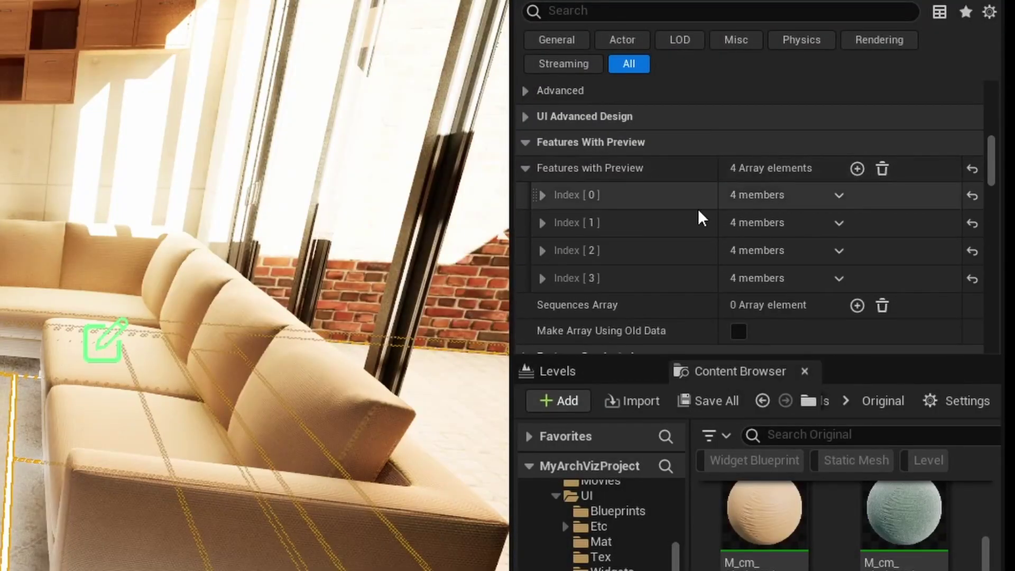
pyautogui.click(543, 280)
pyautogui.scroll(-2, 564, 283)
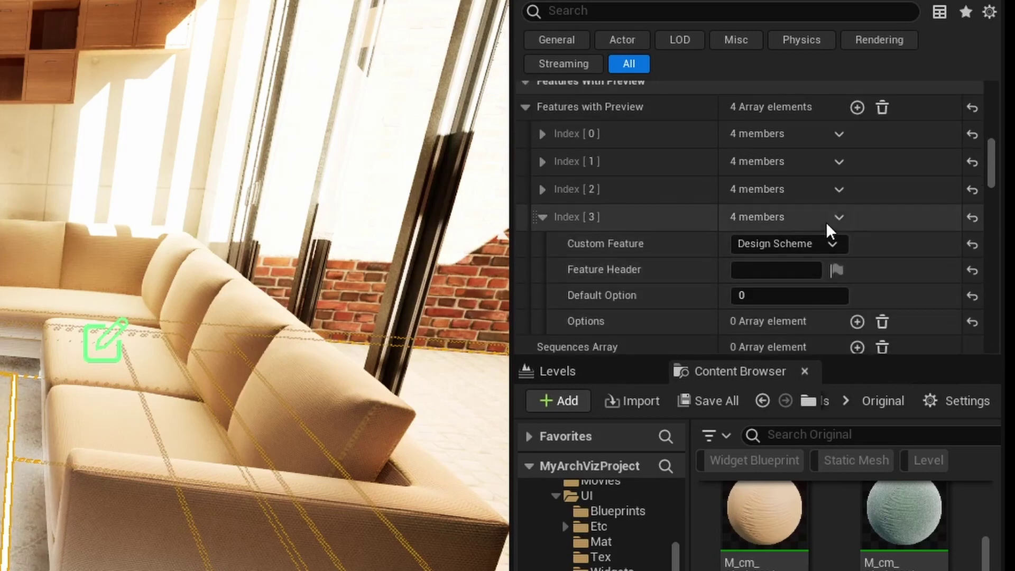
pyautogui.click(832, 244)
pyautogui.click(805, 282)
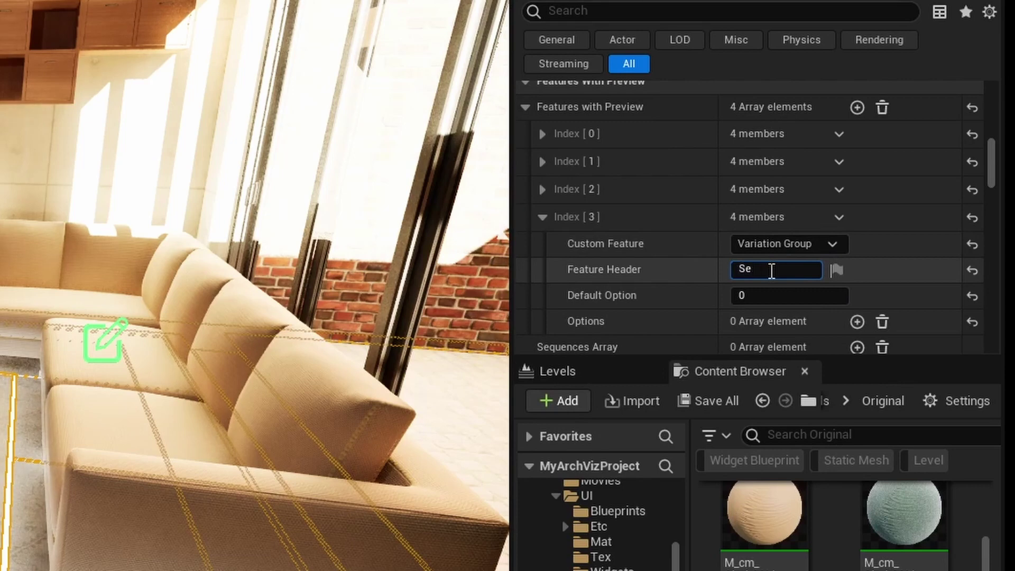
# Title the group 'Seating Variations' and give it three option entries
pyautogui.click(773, 271)
pyautogui.write('Seating Variations')
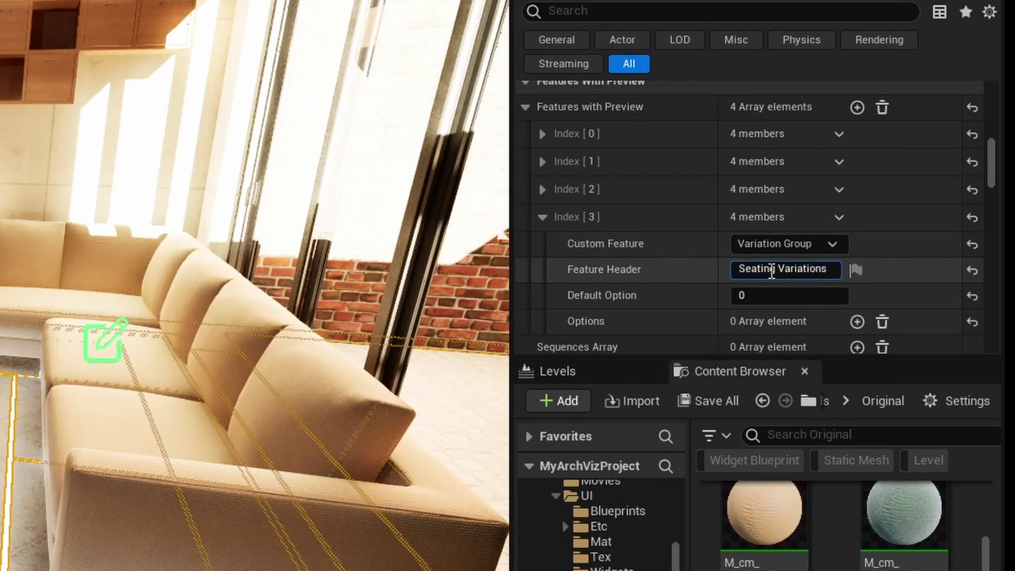
pyautogui.scroll(-1, 764, 289)
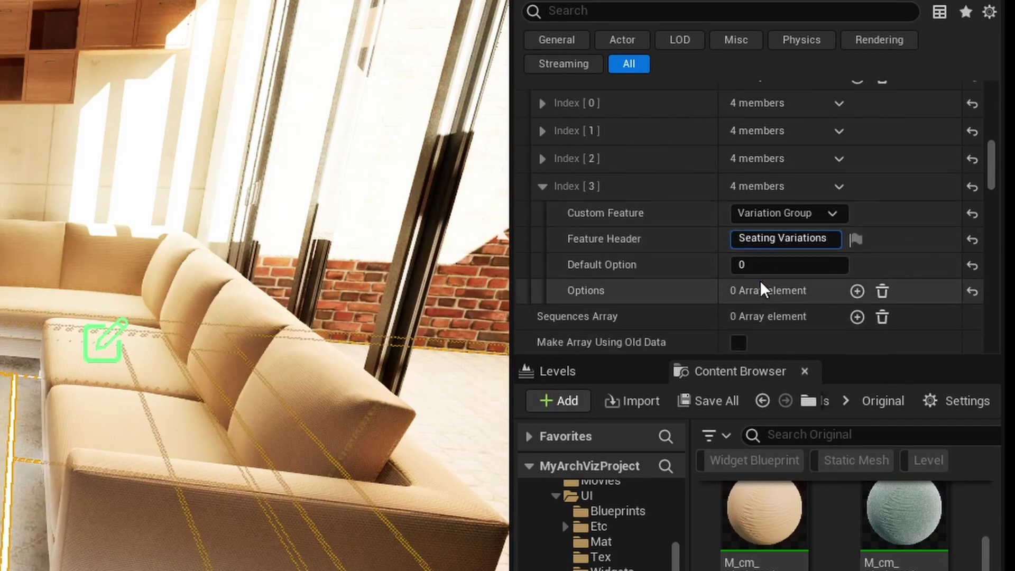
pyautogui.click(857, 291)
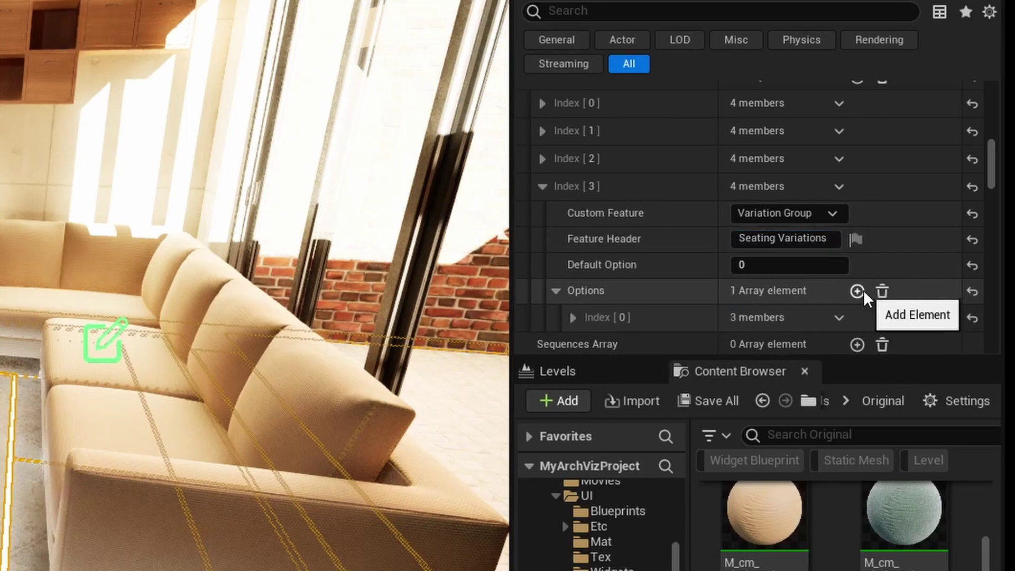
pyautogui.click(857, 291)
pyautogui.click(858, 291)
pyautogui.scroll(-2, 836, 299)
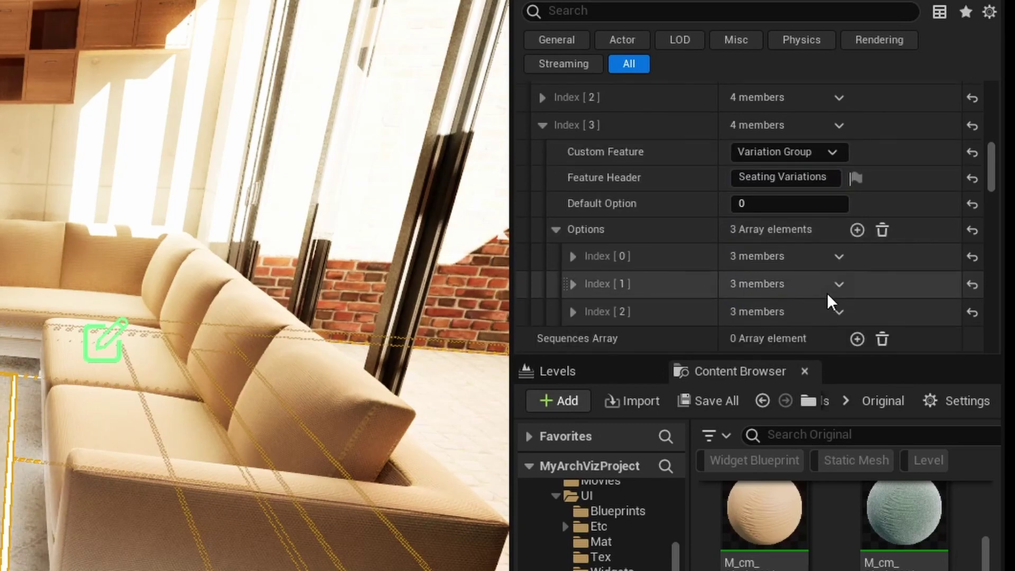
pyautogui.click(573, 257)
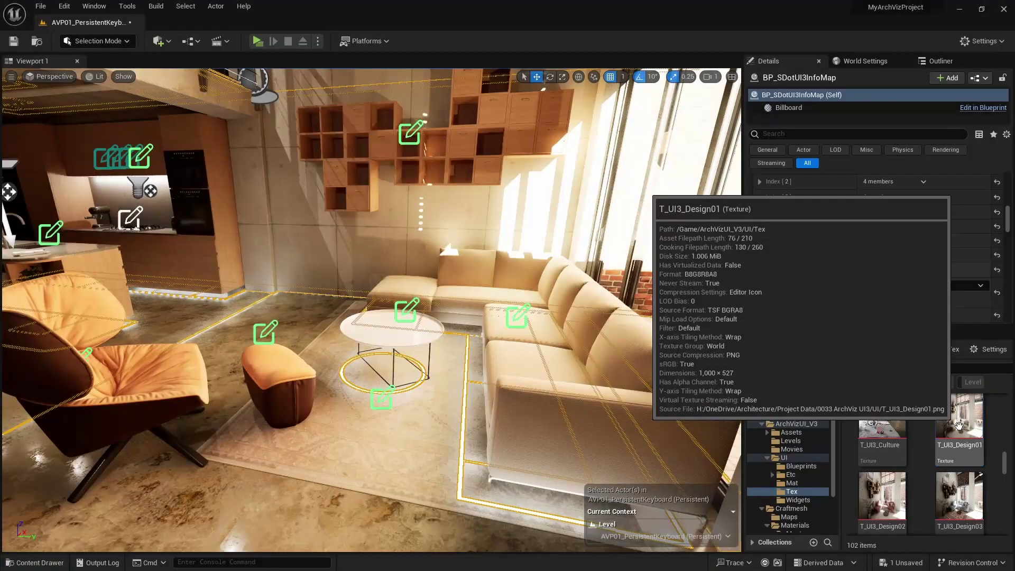
# Assign preview images T_UI3_Design01, T_UI3_Design02 and T_UI3_Design03 to the three options
pyautogui.moveTo(926, 527); pyautogui.dragTo(756, 299)
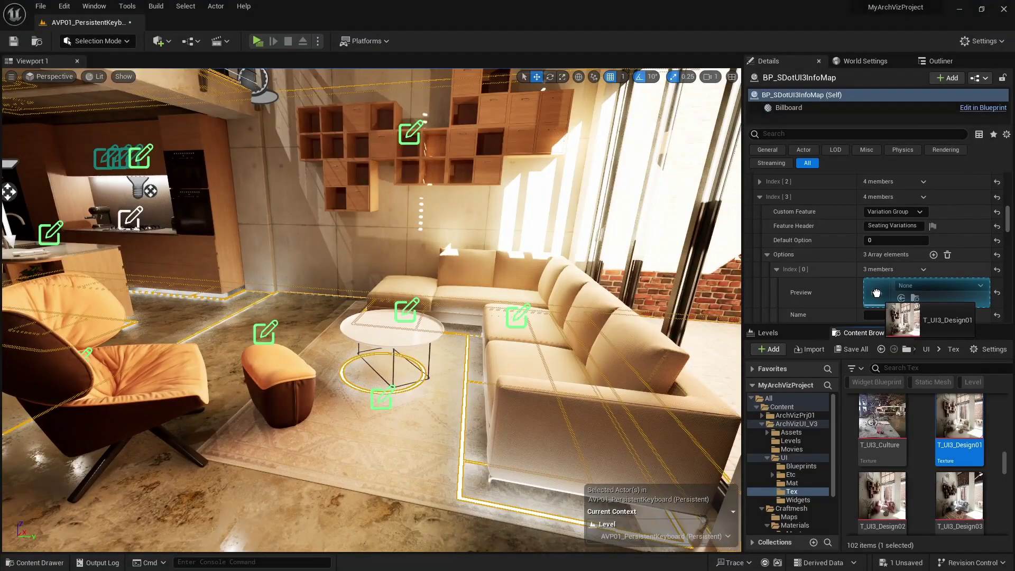
pyautogui.scroll(-3, 840, 288)
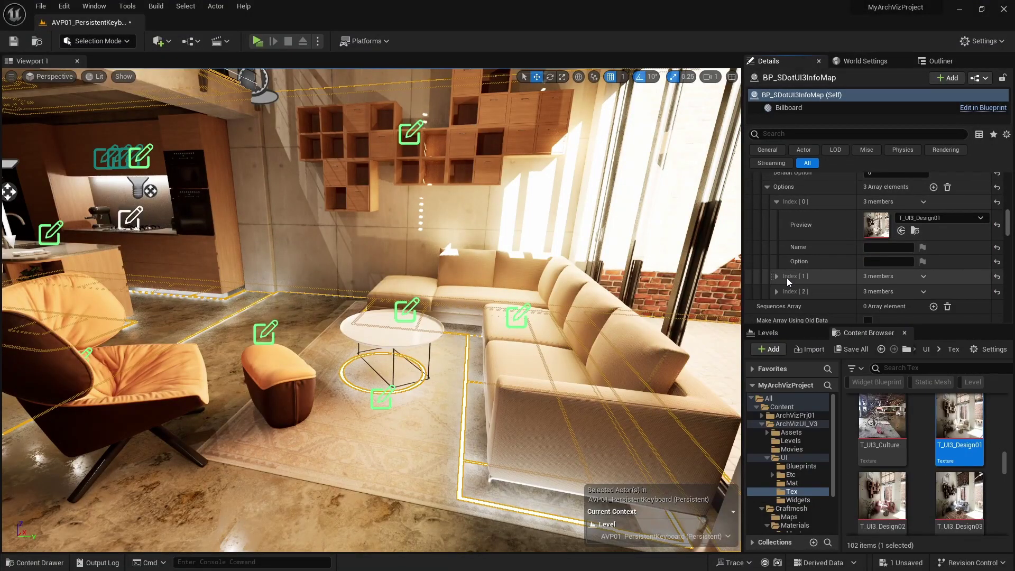
pyautogui.click(777, 278)
pyautogui.moveTo(882, 497); pyautogui.dragTo(877, 248)
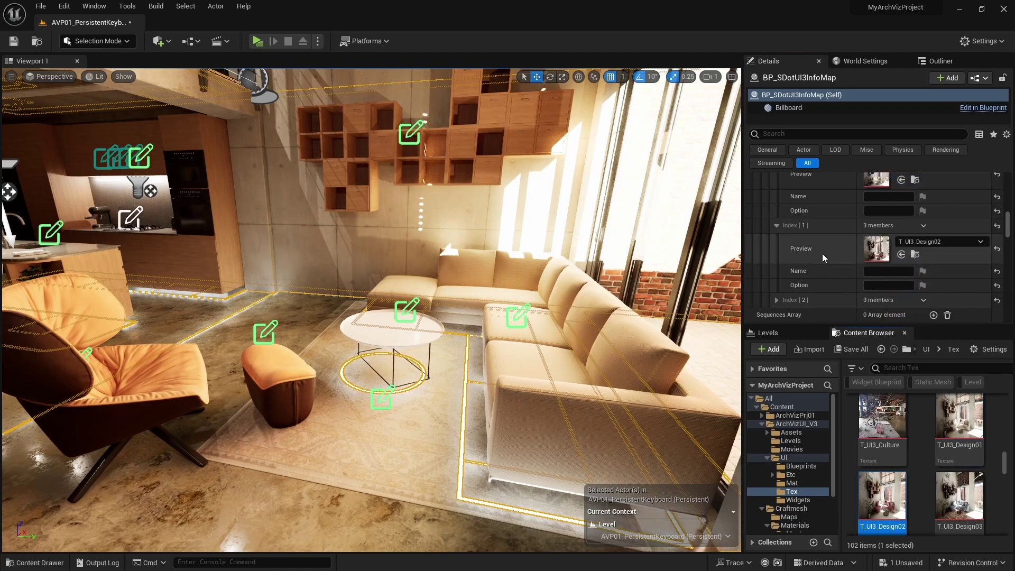
pyautogui.scroll(-2, 873, 249)
pyautogui.moveTo(955, 495); pyautogui.dragTo(877, 272)
# Name the three options Alternative, Alternative 2 and Alternative 3
pyautogui.click(885, 296)
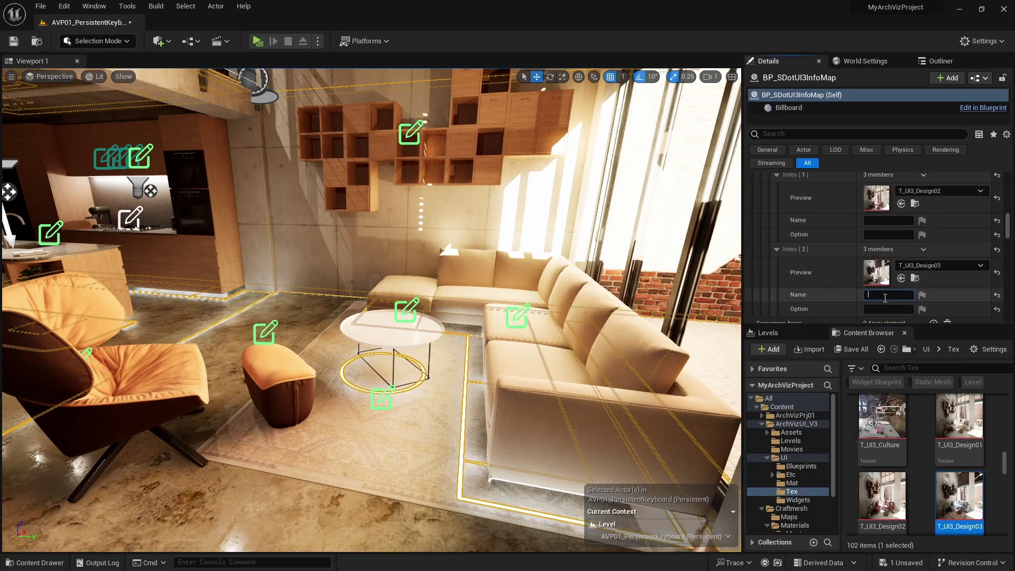
pyautogui.write('Alternative 3')
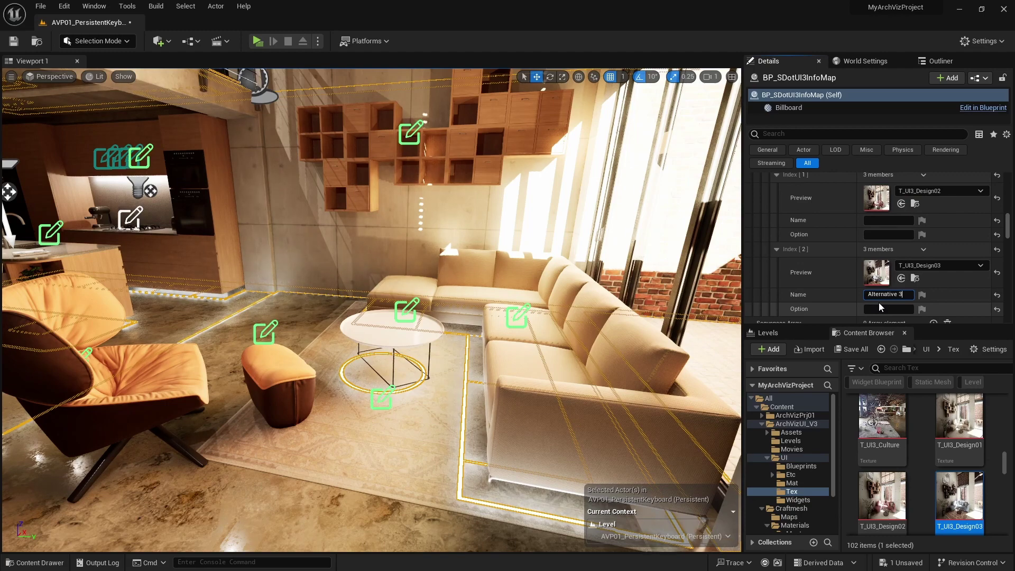
pyautogui.click(888, 220)
pyautogui.write('Alternative')
pyautogui.write('2')
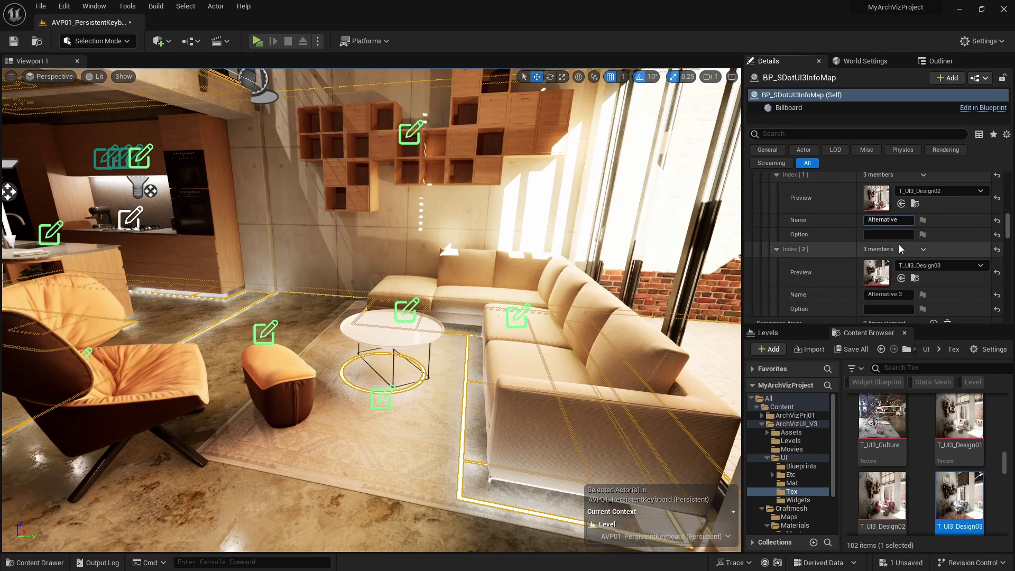
pyautogui.scroll(2, 903, 250)
pyautogui.click(904, 236)
pyautogui.write('Alternative')
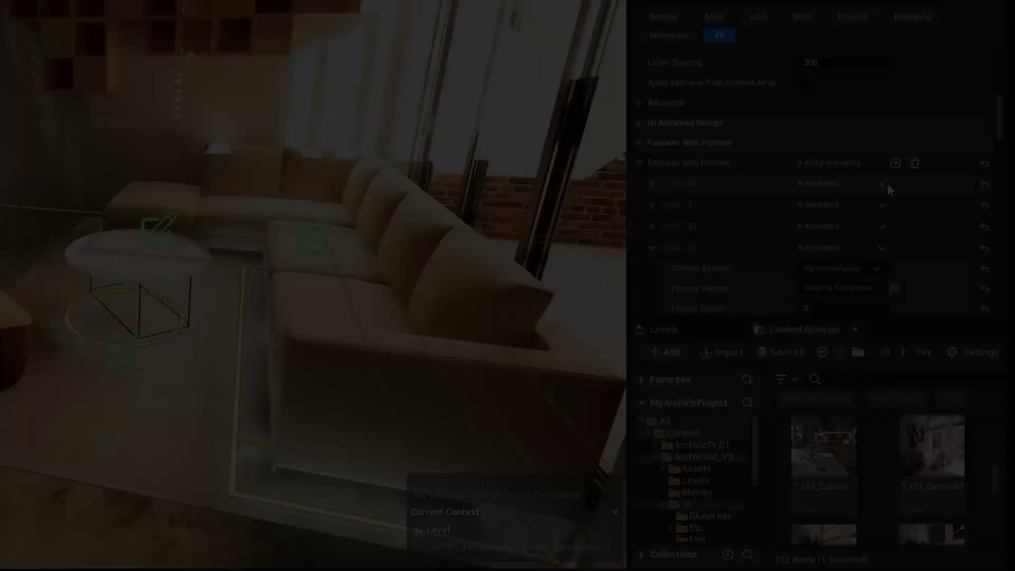
# Insert a new main-menu entry at Index [2], between Variations and Floorplan
pyautogui.scroll(5, 888, 183)
pyautogui.scroll(3, 887, 183)
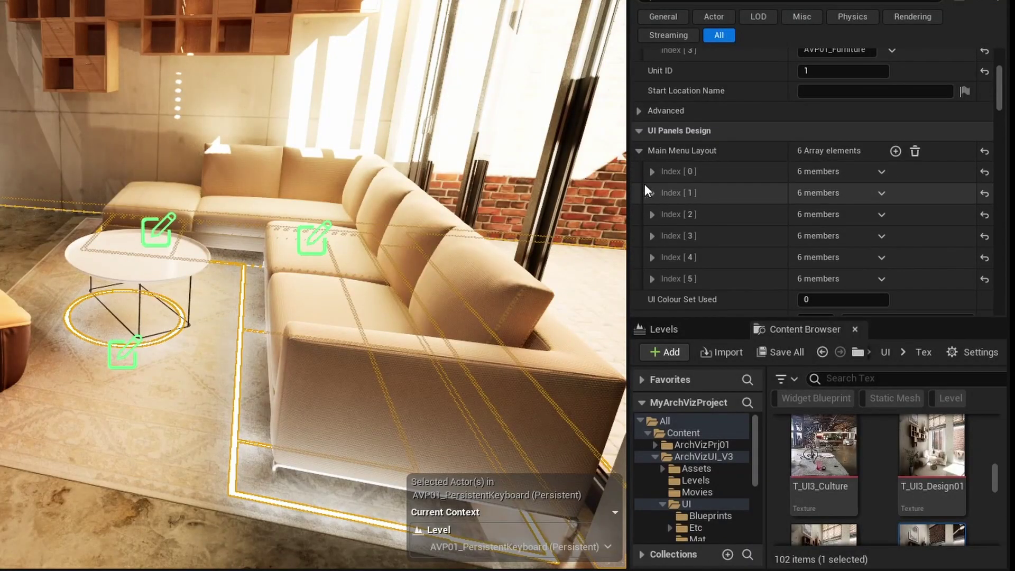
pyautogui.scroll(-2, 648, 169)
pyautogui.click(653, 146)
pyautogui.scroll(-2, 646, 205)
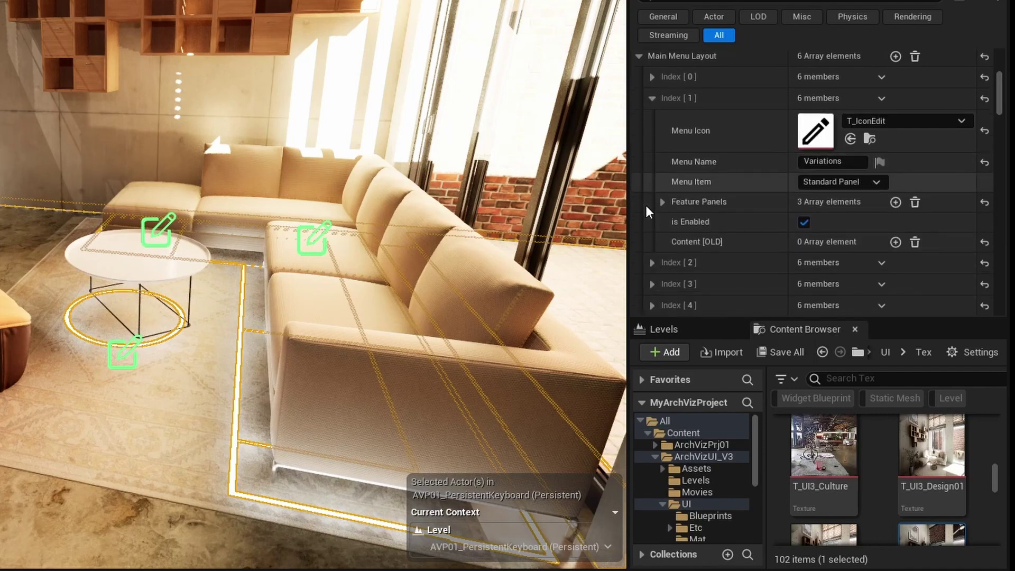
pyautogui.click(653, 263)
pyautogui.scroll(-2, 661, 256)
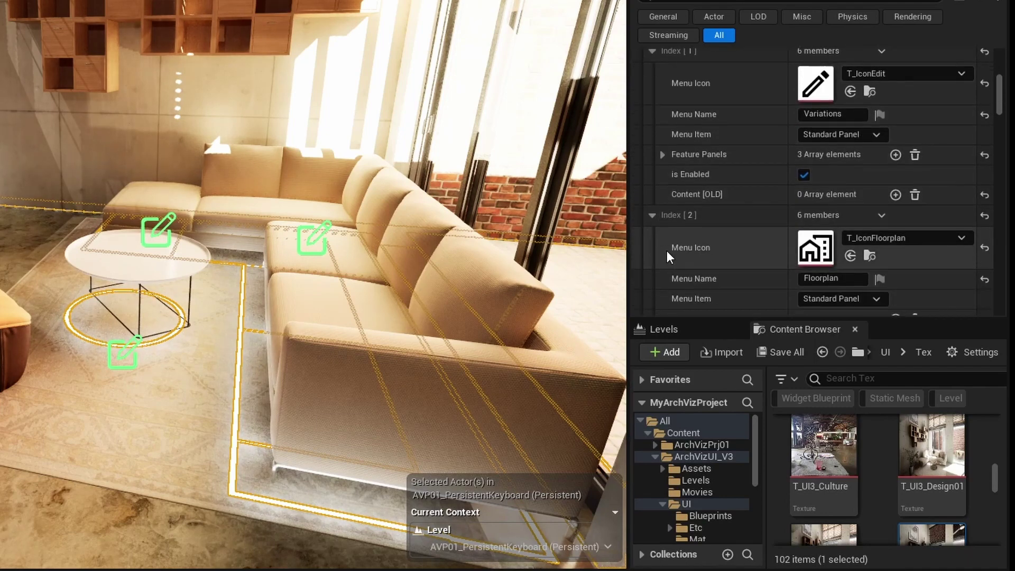
pyautogui.click(883, 215)
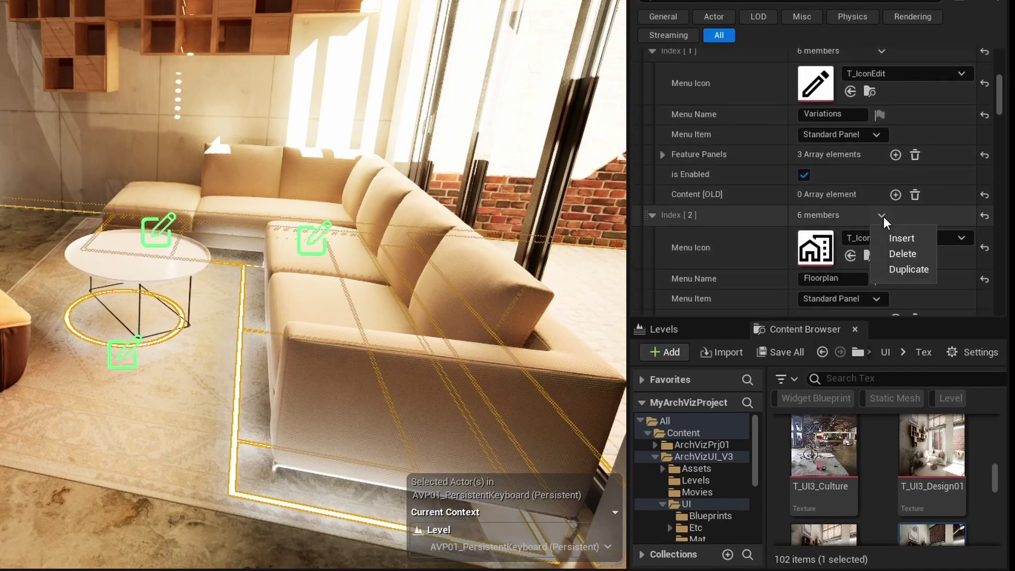
pyautogui.click(906, 239)
# Give Variations the T_IconStar icon and name the new entry 'Edit'
pyautogui.scroll(-4, 896, 487)
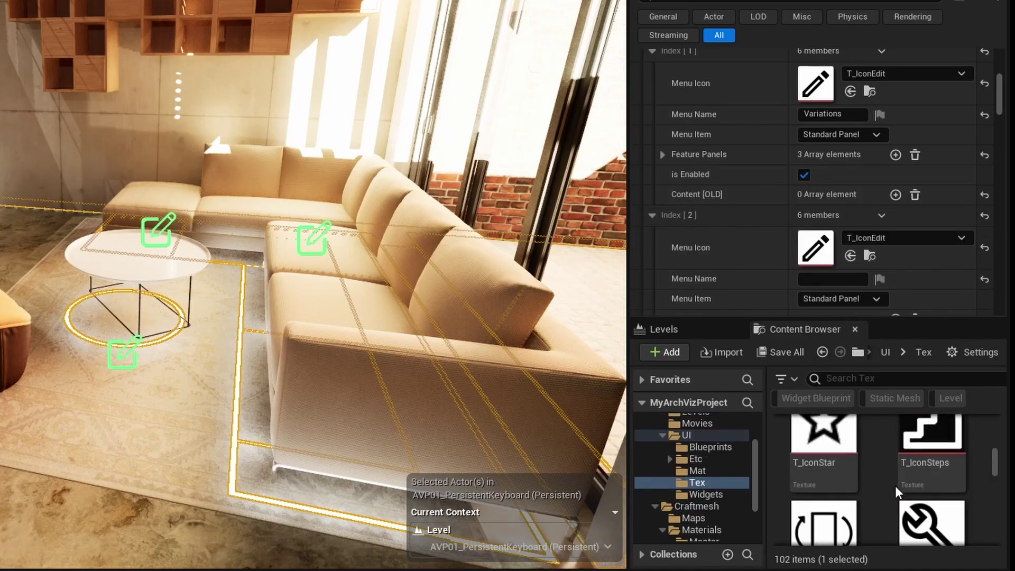
pyautogui.scroll(1, 896, 487)
pyautogui.moveTo(796, 471); pyautogui.dragTo(815, 69)
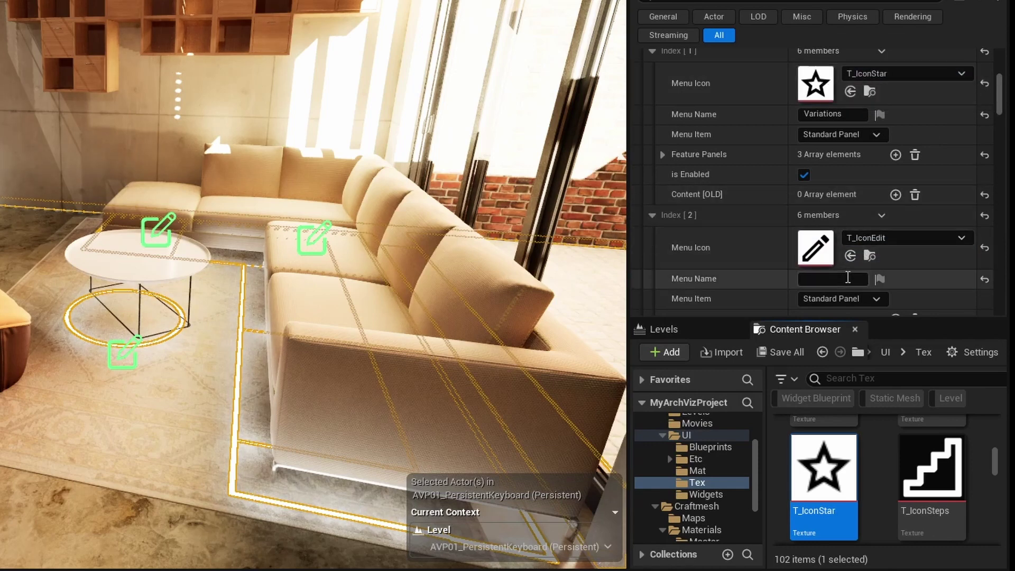
pyautogui.click(848, 277)
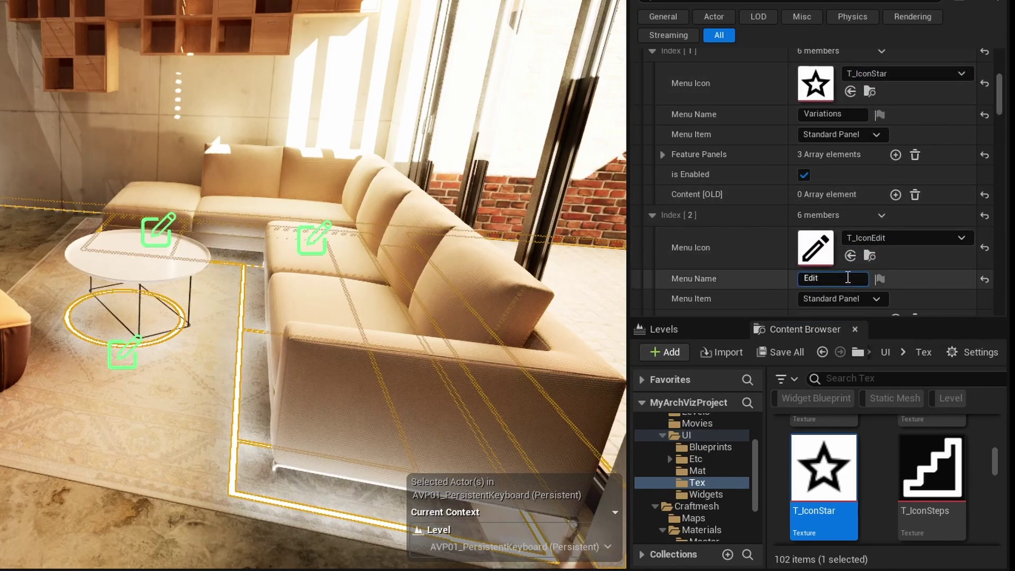
pyautogui.doubleClick(848, 277)
# Add two feature panels to the Edit entry and set the first panel's Feature ID to 3
pyautogui.scroll(-1, 847, 302)
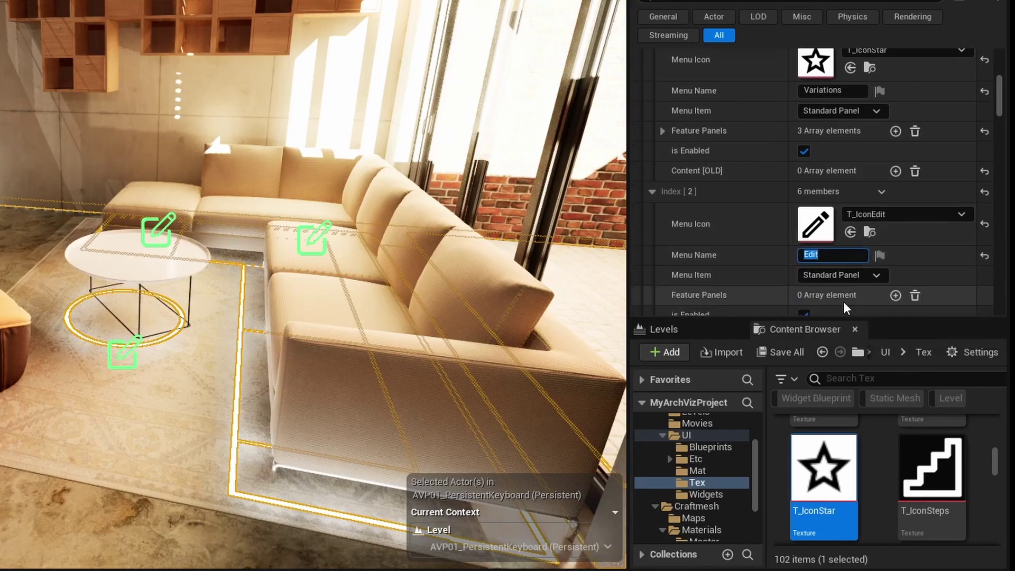
pyautogui.scroll(-2, 801, 399)
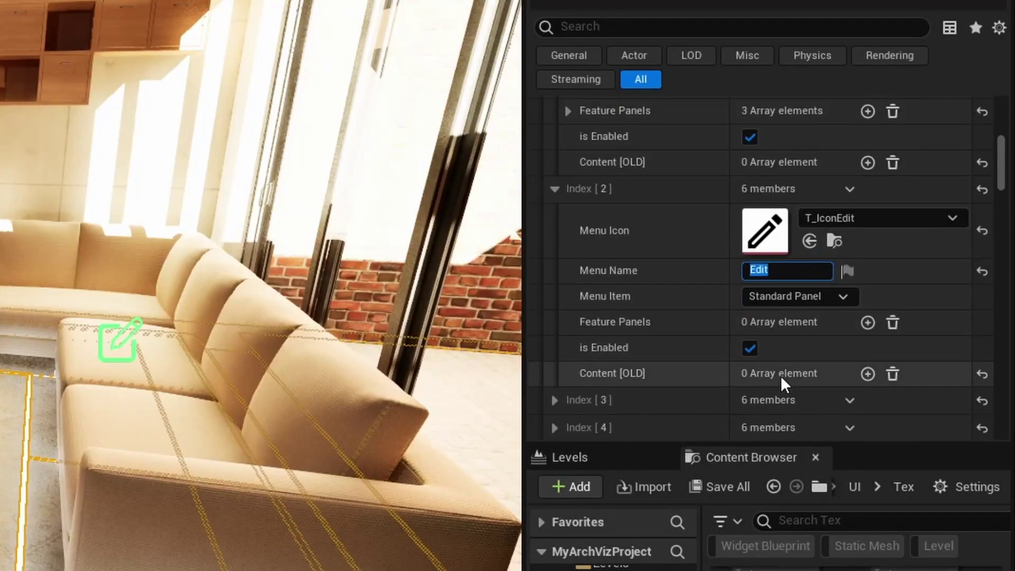
pyautogui.scroll(-1, 785, 378)
pyautogui.click(868, 292)
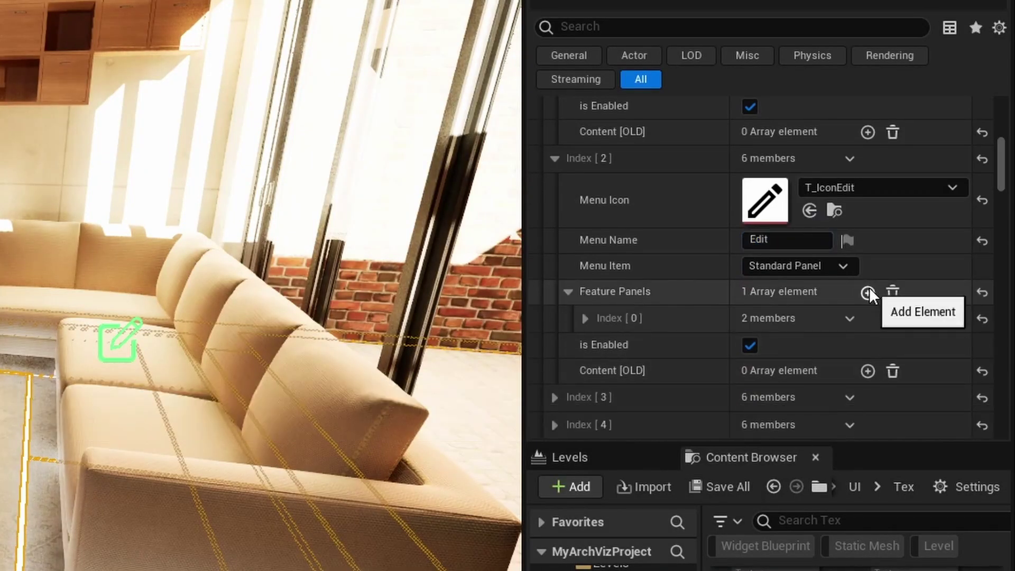
pyautogui.click(868, 293)
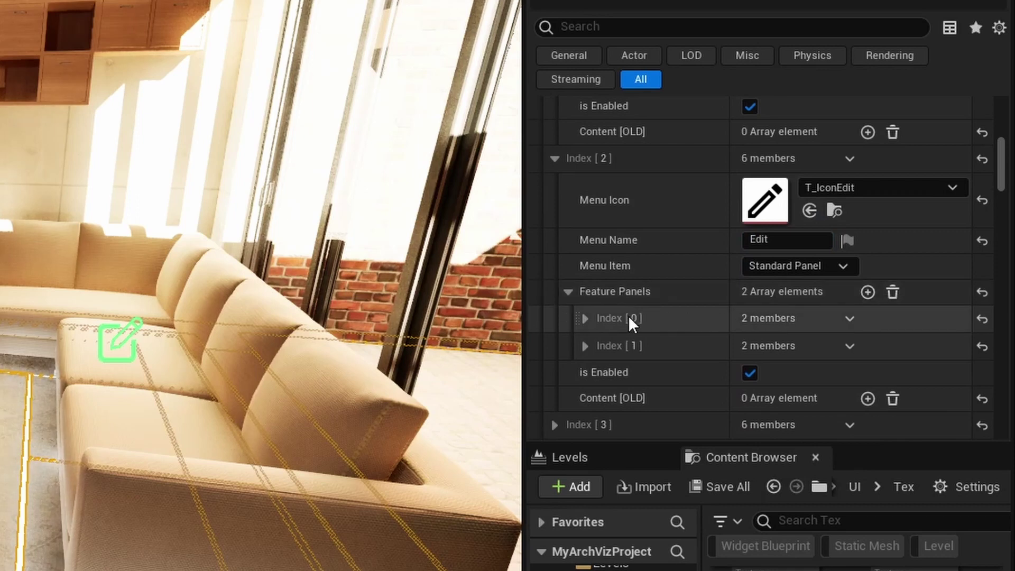
pyautogui.click(585, 319)
pyautogui.scroll(-1, 746, 335)
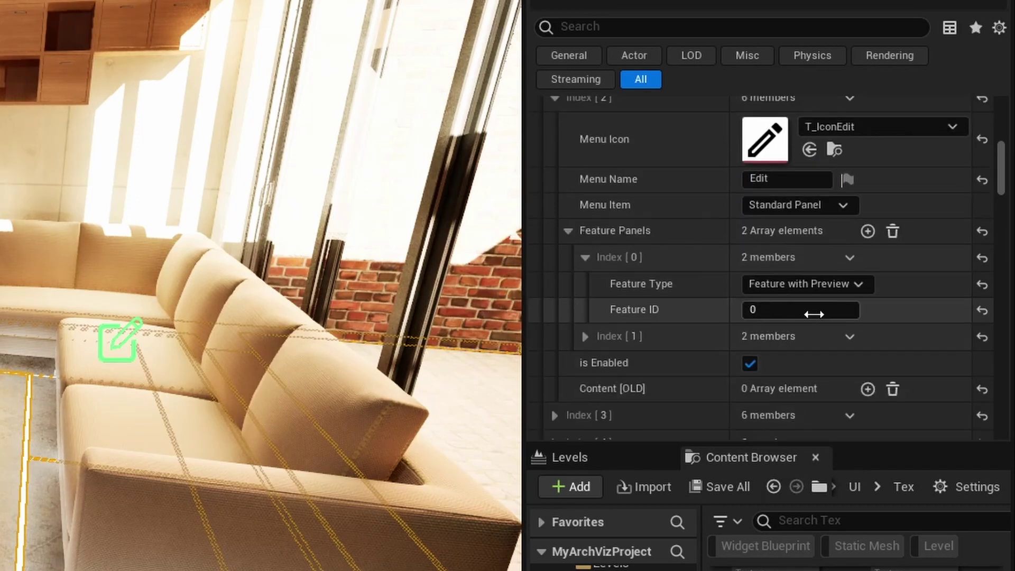
pyautogui.click(815, 314)
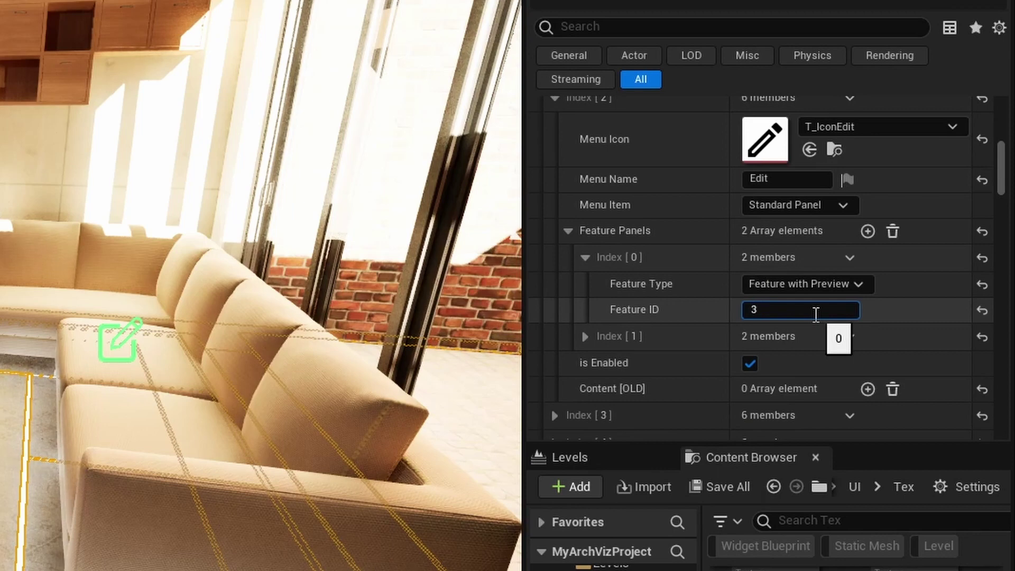
pyautogui.press('Return')
# Set the second panel's type to Edit Mode, then select the Persistent Level in Levels
pyautogui.click(585, 336)
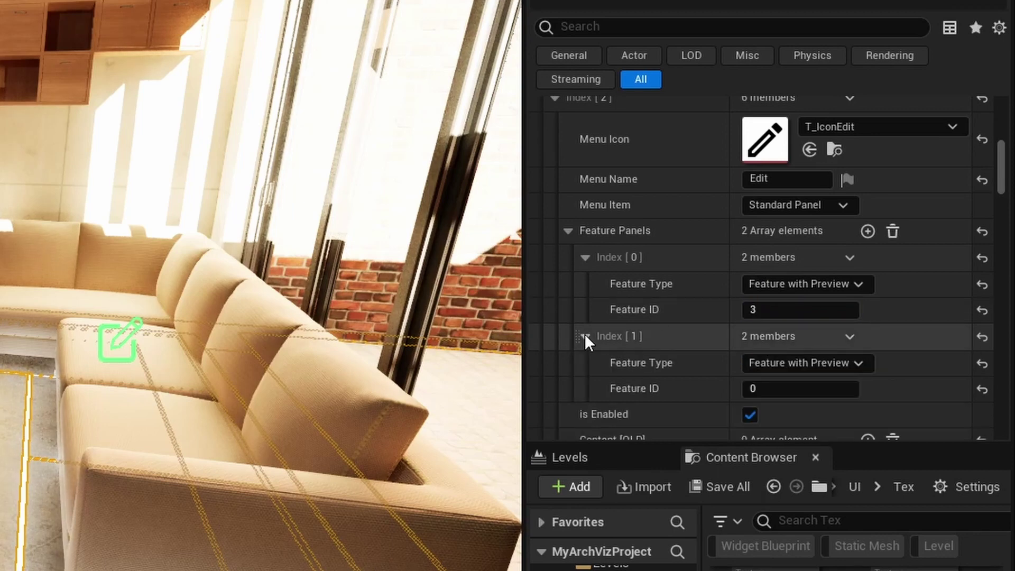
pyautogui.scroll(-1, 585, 334)
pyautogui.click(783, 300)
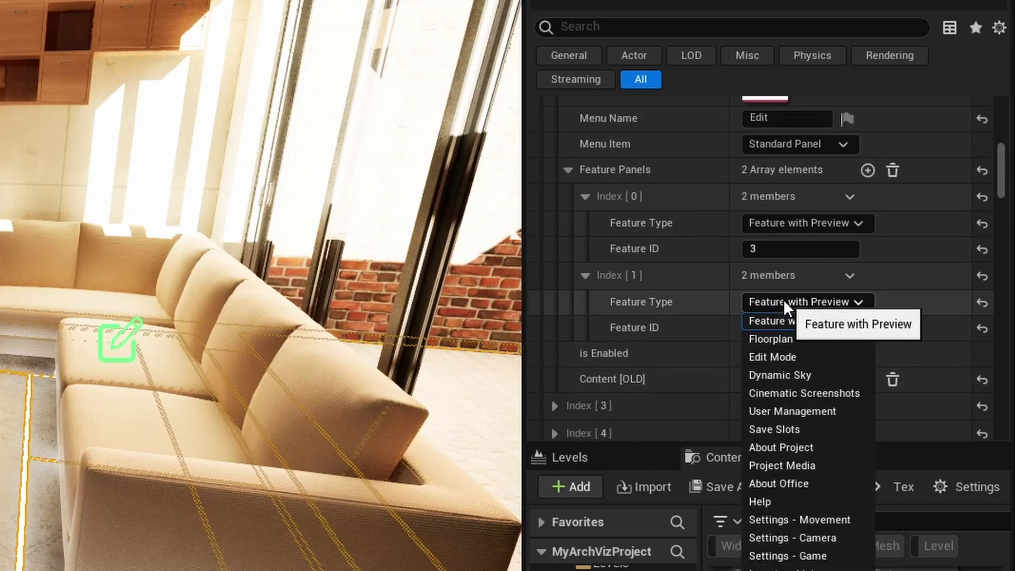
pyautogui.click(801, 357)
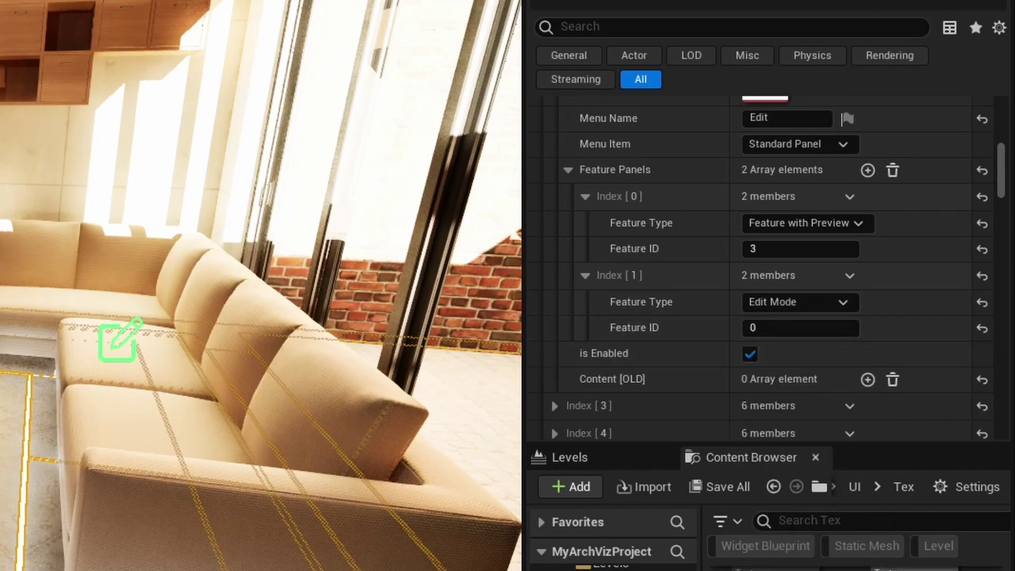
pyautogui.click(608, 463)
pyautogui.click(986, 425)
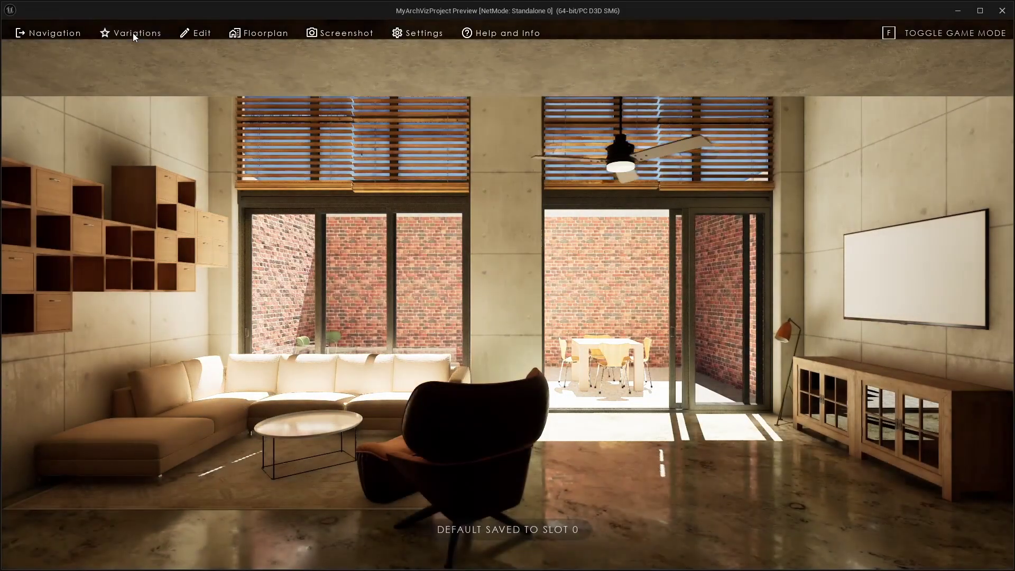
pyautogui.click(132, 33)
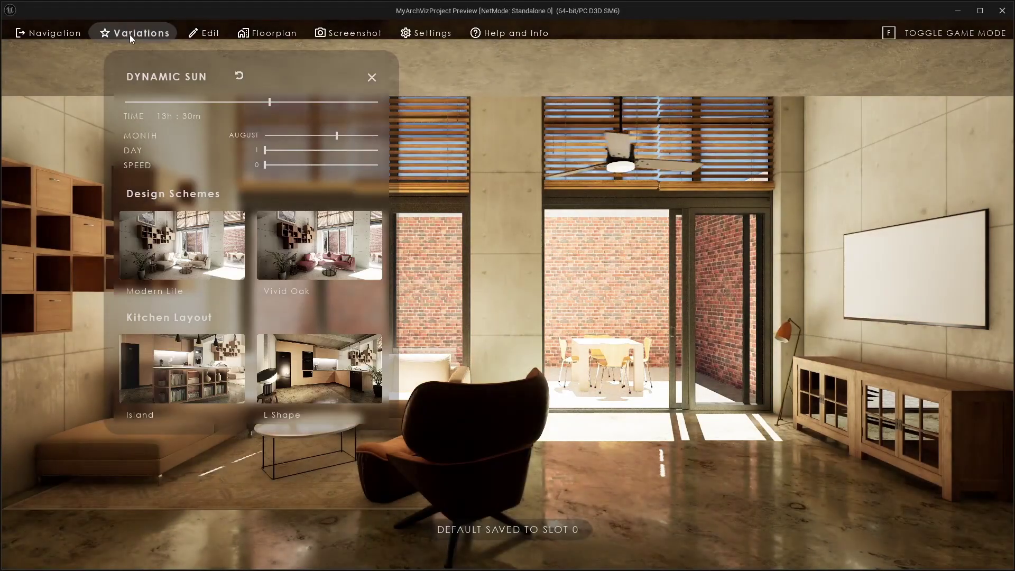
pyautogui.click(208, 34)
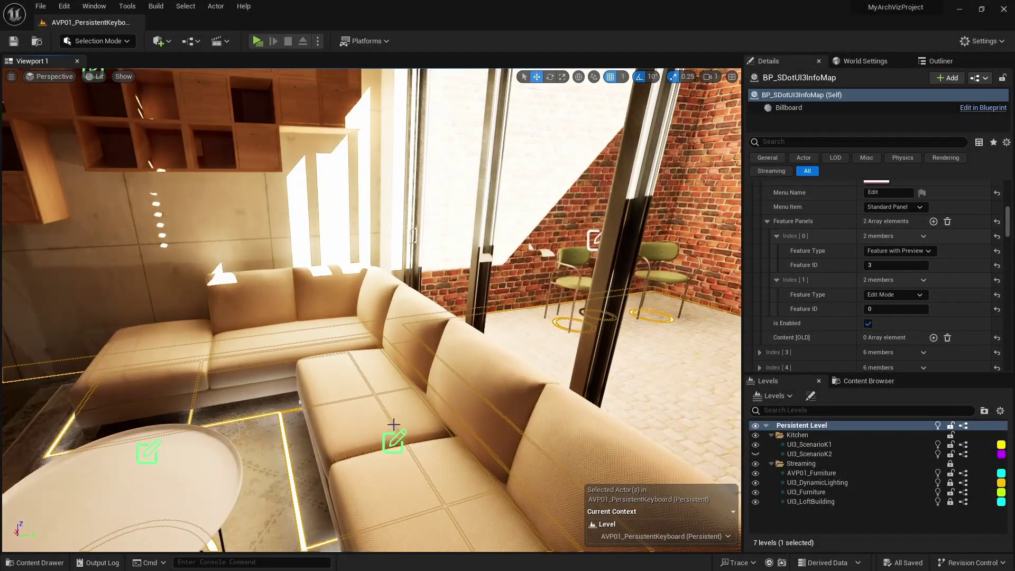
# Select the sofa's BP_SDotUI3_Variations actor and add a Variation Group with Feature ID 3
pyautogui.click(384, 435)
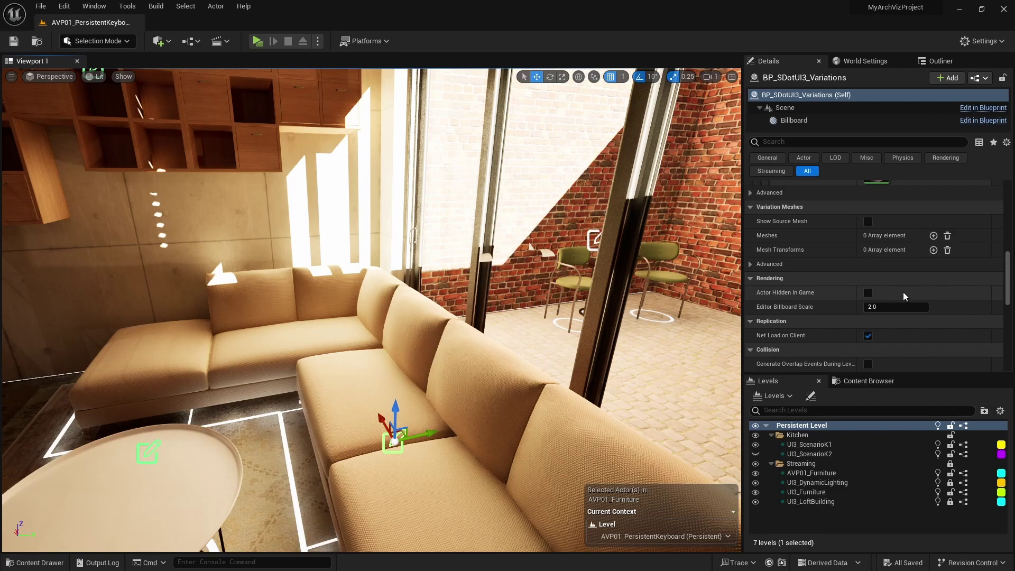
pyautogui.scroll(5, 903, 289)
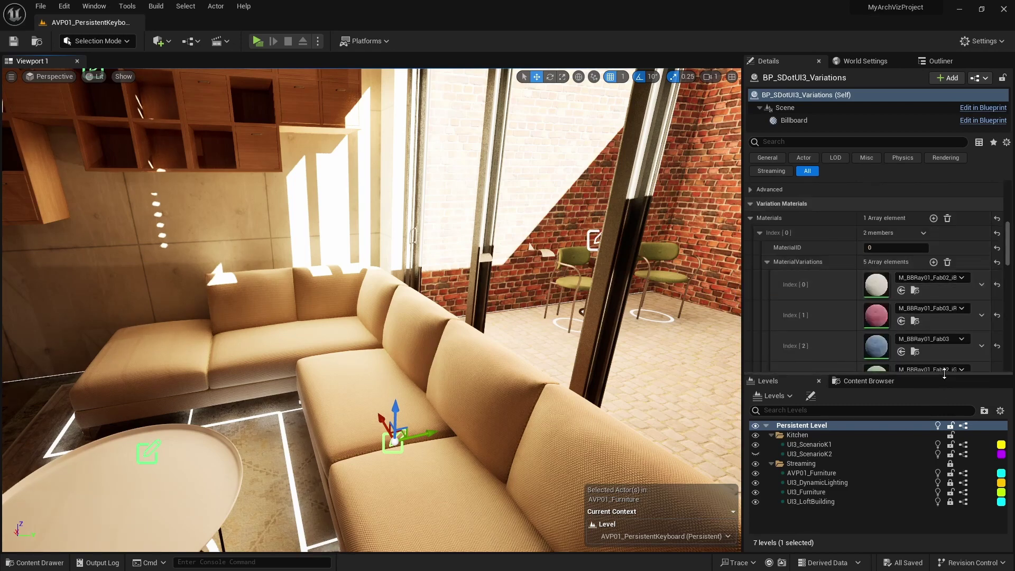
pyautogui.moveTo(945, 376); pyautogui.dragTo(945, 479)
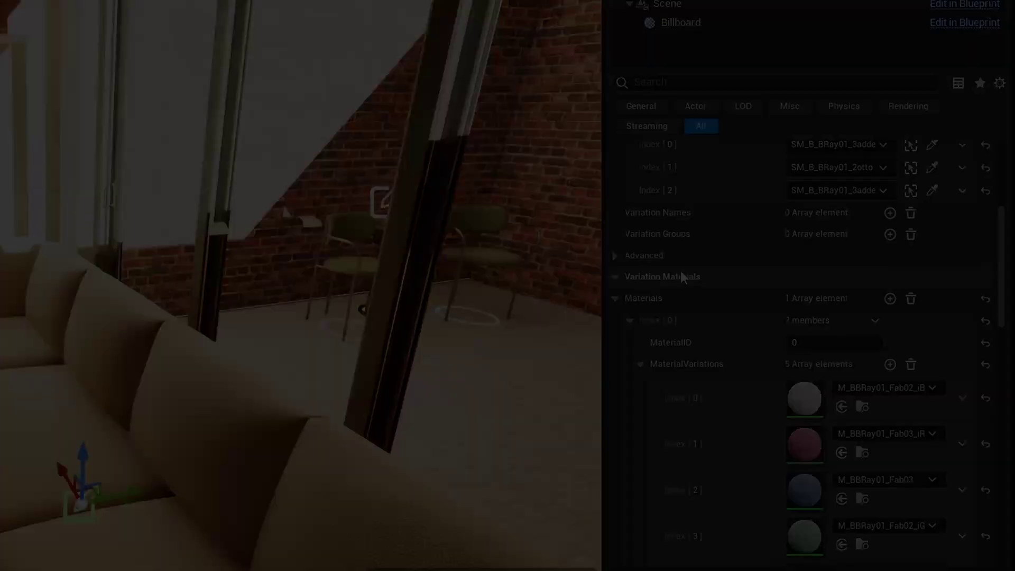
pyautogui.scroll(4, 680, 269)
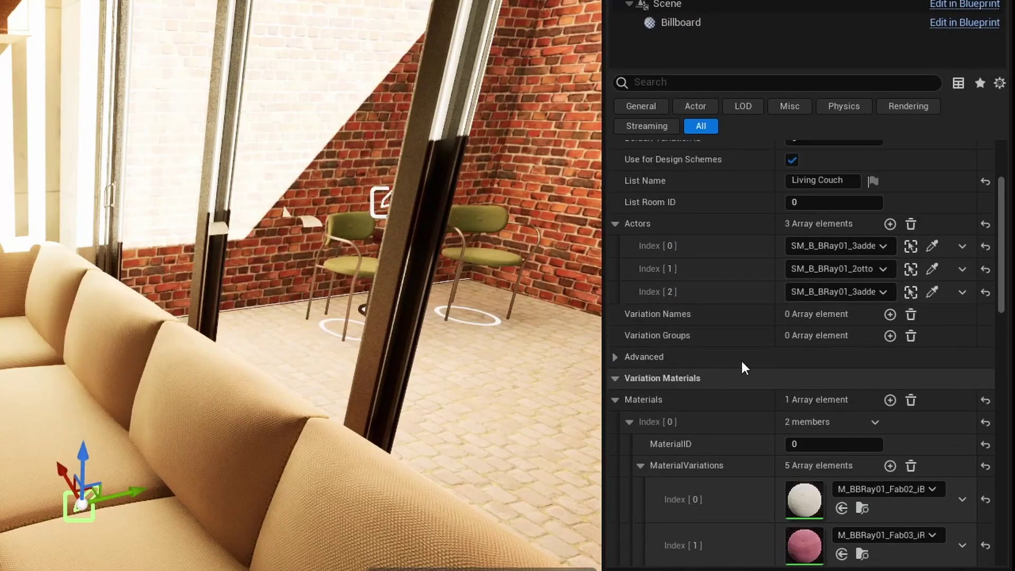
pyautogui.click(890, 336)
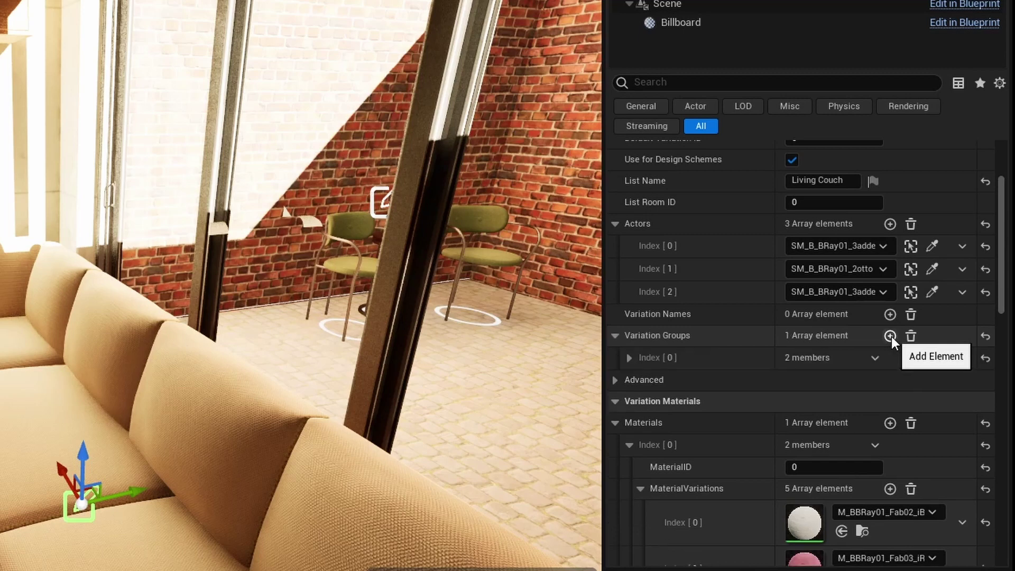
pyautogui.click(630, 359)
pyautogui.click(809, 382)
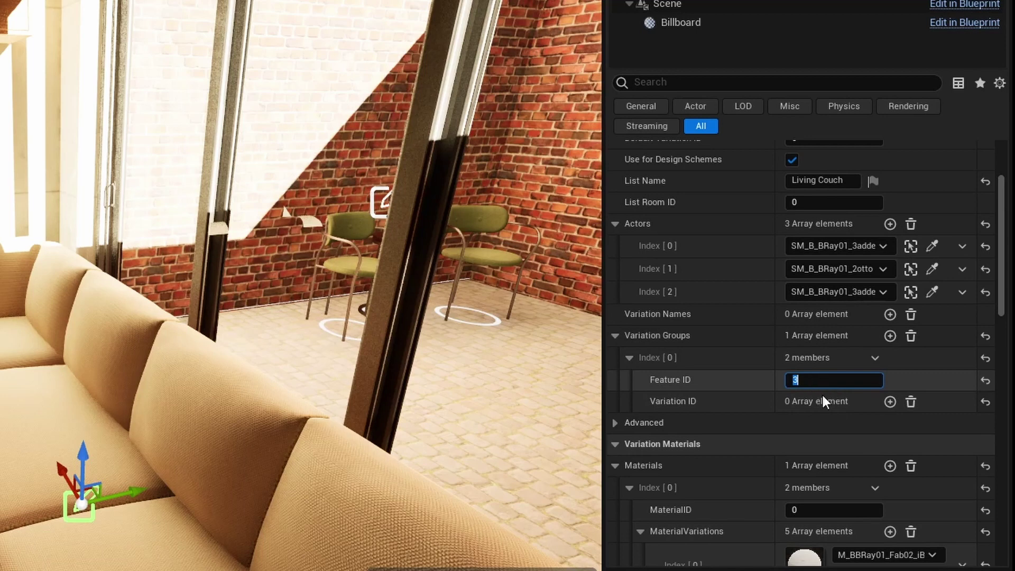
pyautogui.click(891, 403)
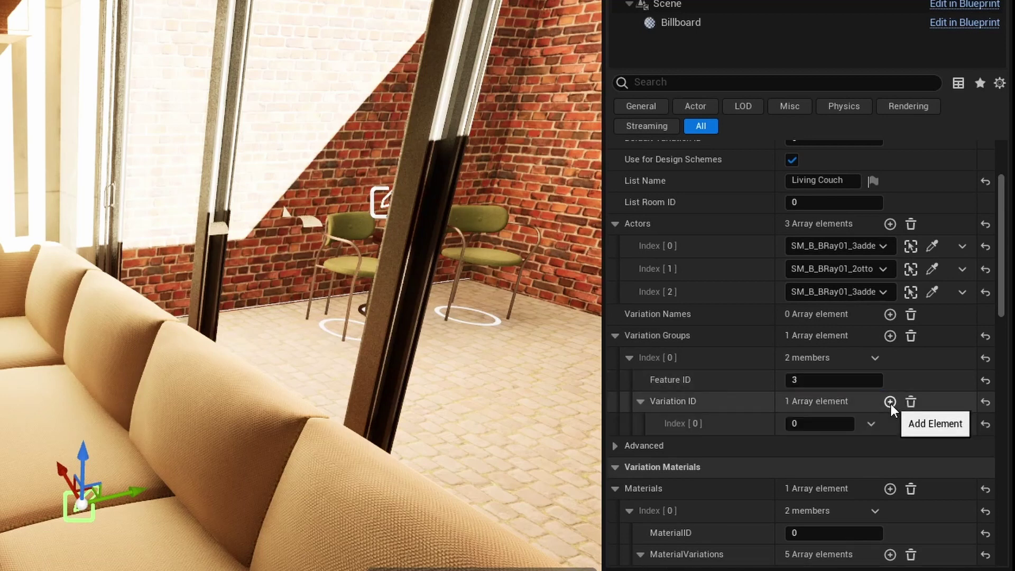
# Give the group three Variation IDs set to 2, 3 and 4
pyautogui.click(890, 404)
pyautogui.click(891, 403)
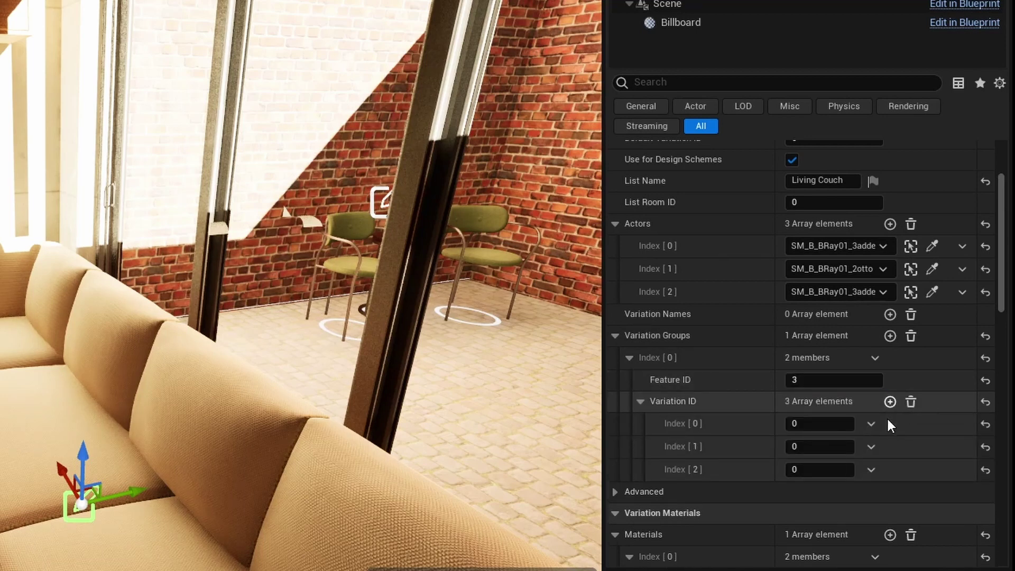
pyautogui.scroll(-9, 904, 449)
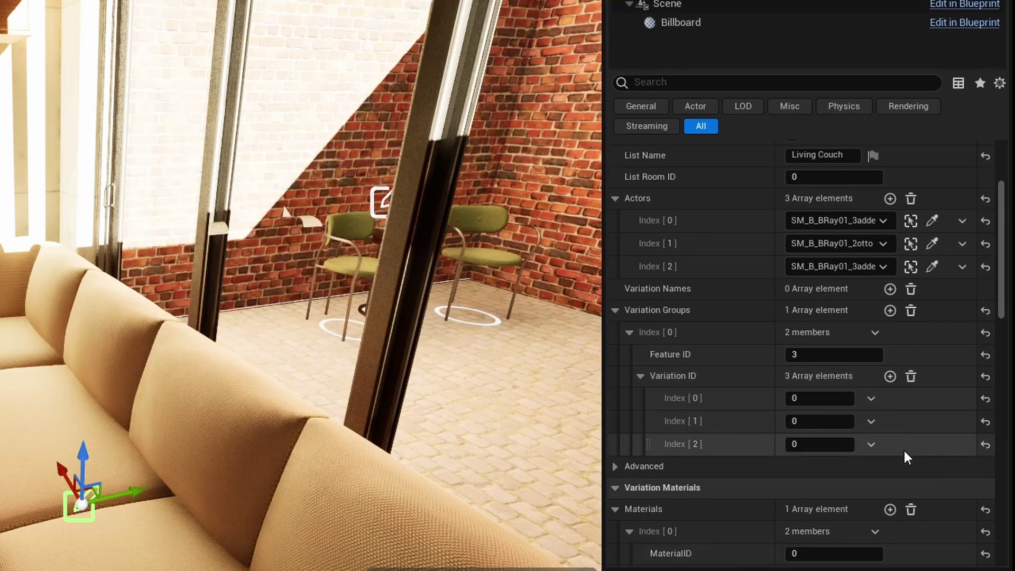
pyautogui.scroll(-2, 908, 440)
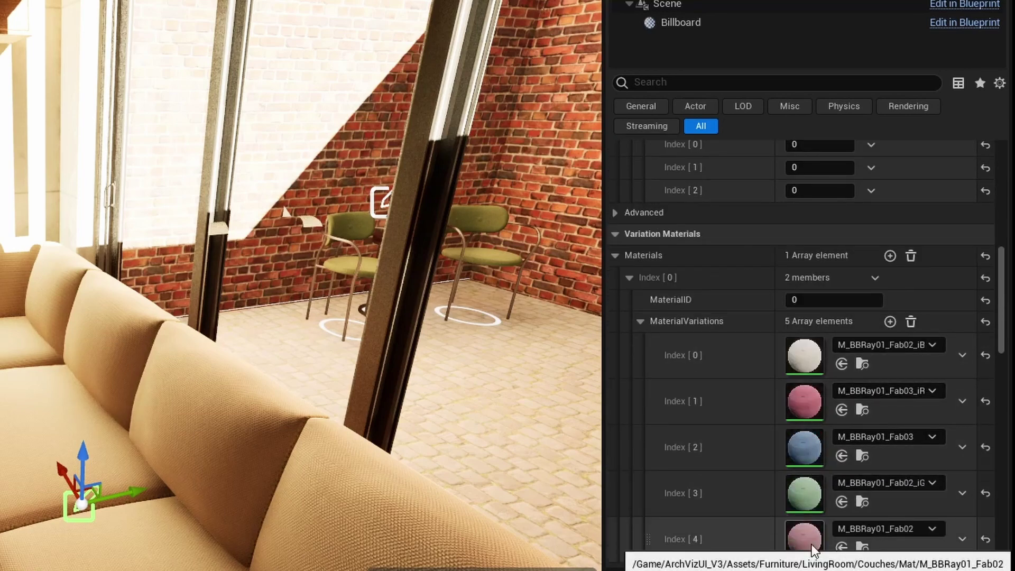
pyautogui.scroll(4, 837, 491)
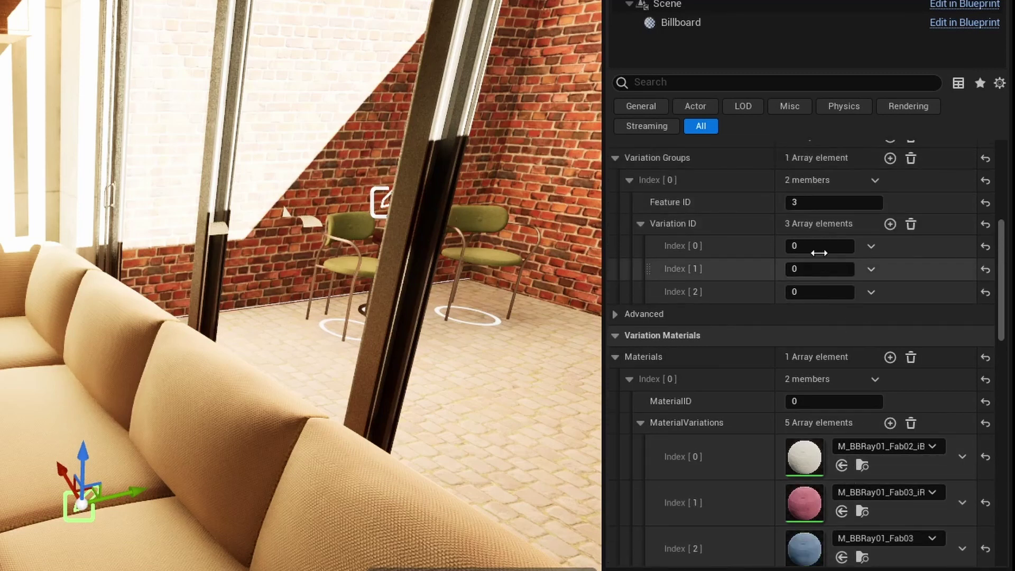
pyautogui.click(821, 246)
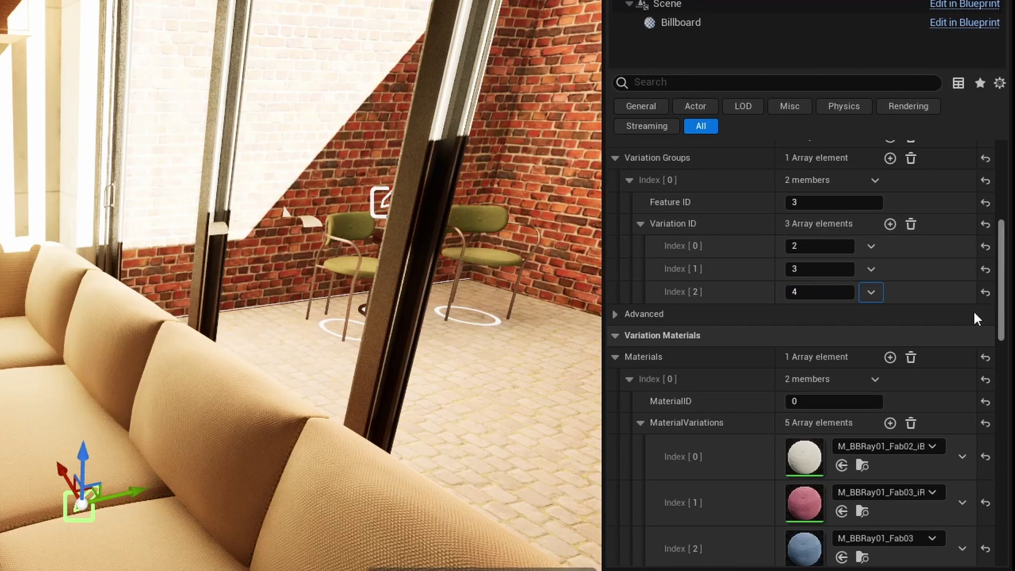
pyautogui.scroll(-2, 960, 294)
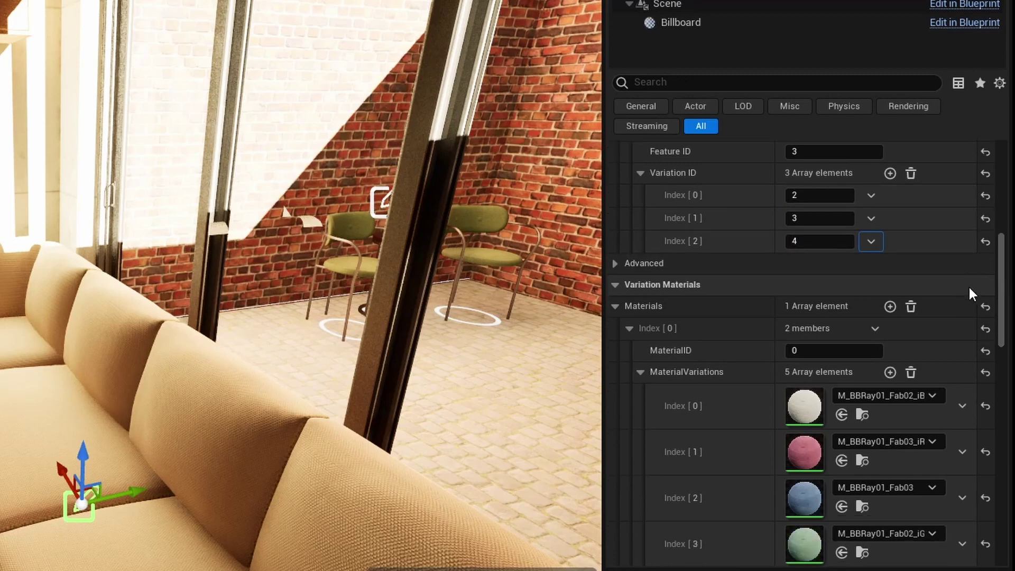
pyautogui.scroll(1, 969, 284)
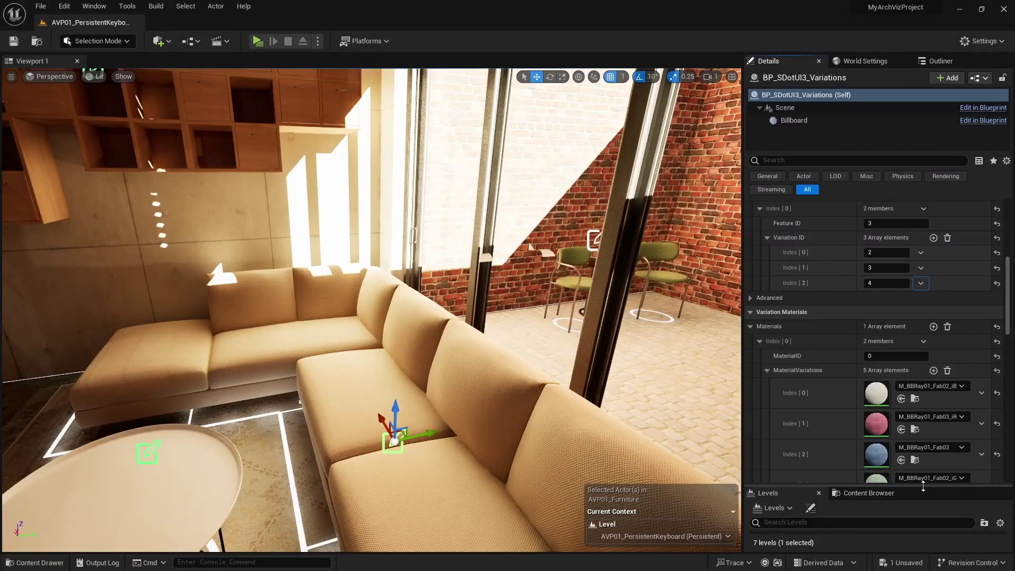
pyautogui.moveTo(878, 488); pyautogui.dragTo(878, 324)
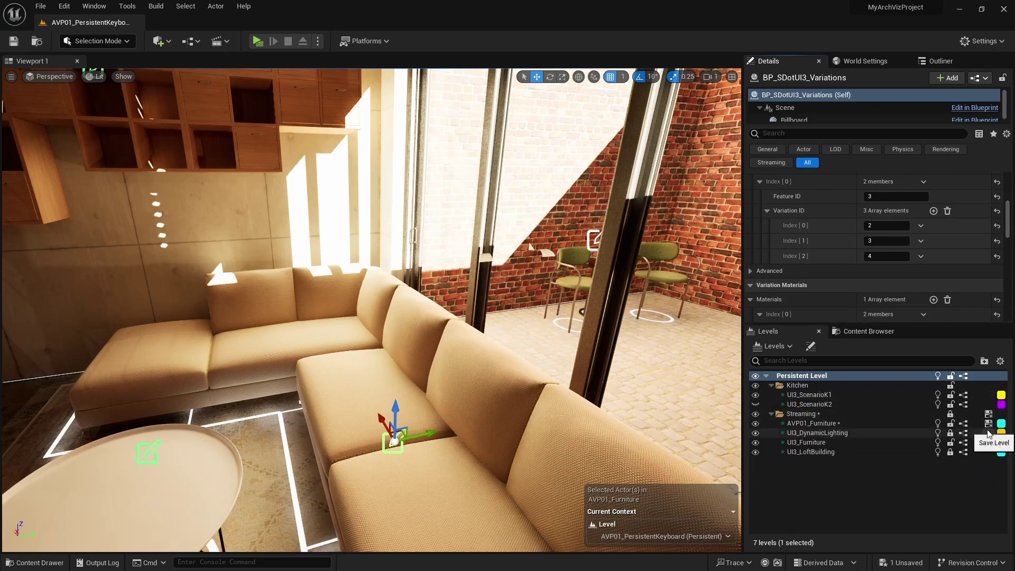
# Save the AVP01_Furniture level, launch a standalone preview, open Edit and walk toward the couch
pyautogui.click(987, 430)
pyautogui.scroll(-4, 314, 190)
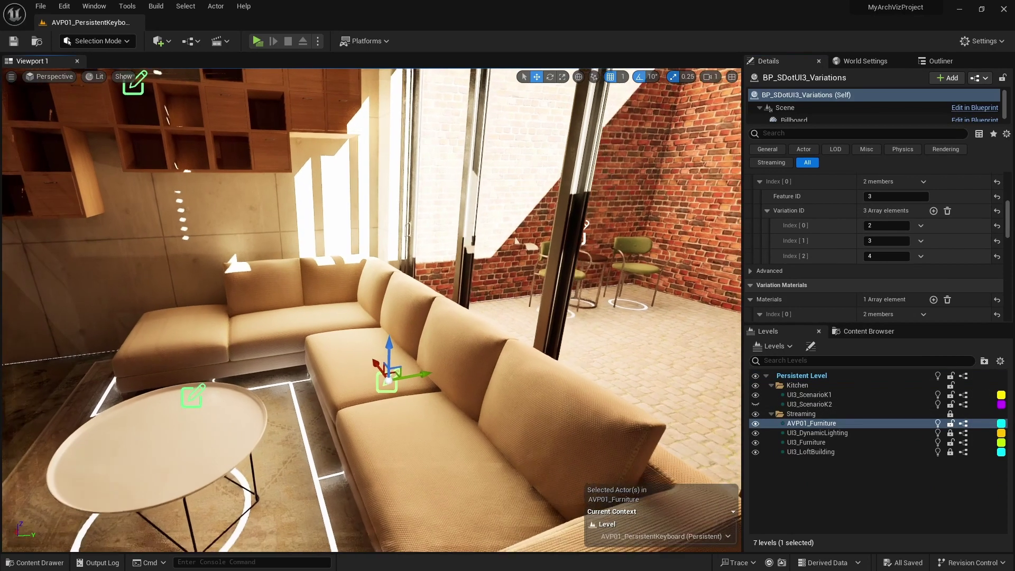
pyautogui.click(257, 42)
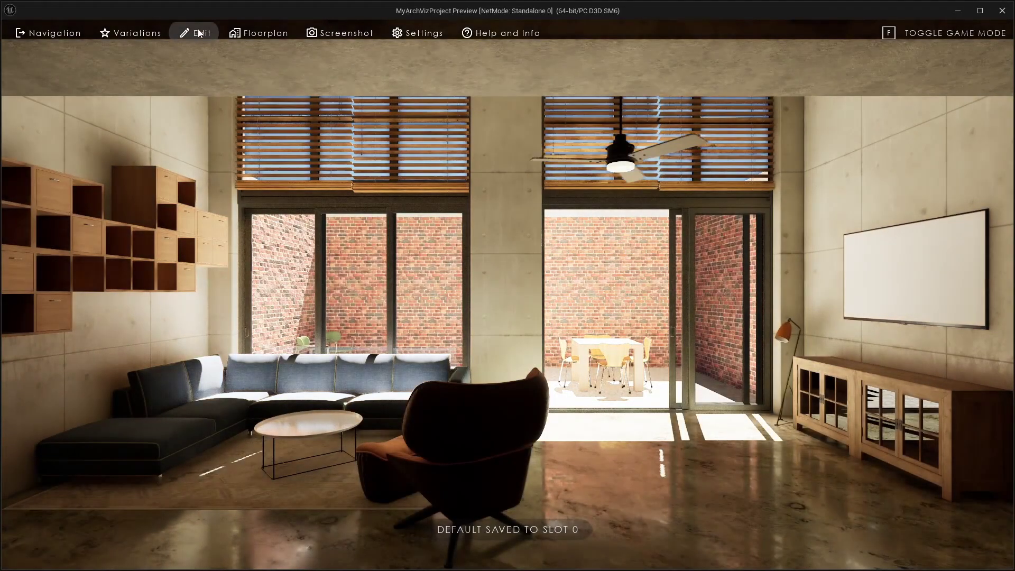
pyautogui.click(198, 33)
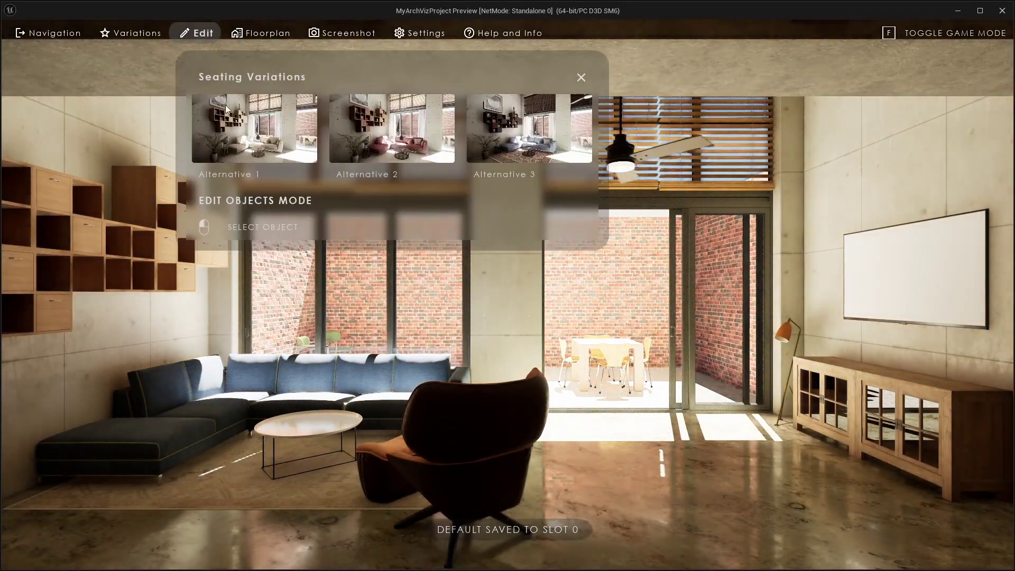
pyautogui.press('w')
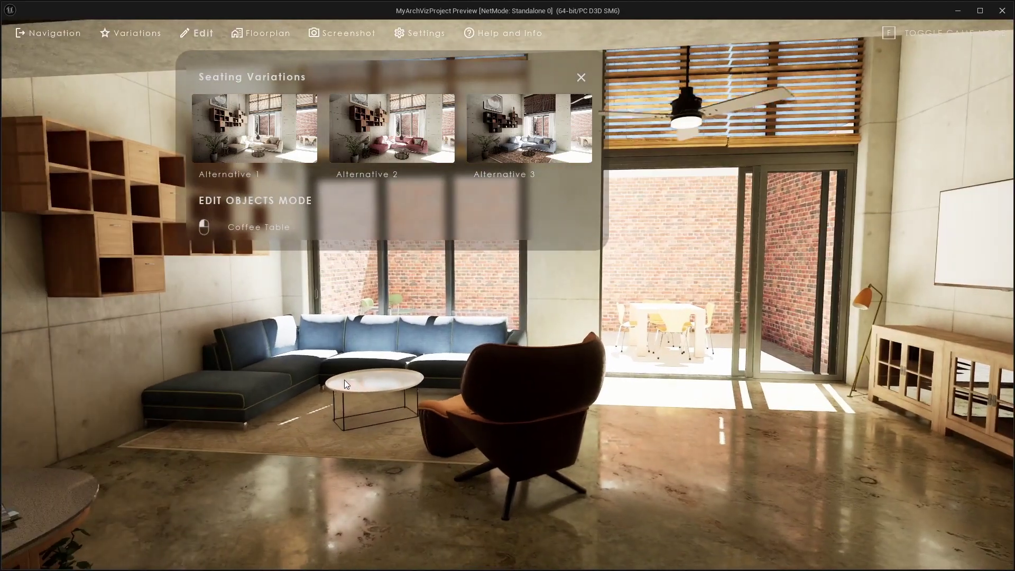
pyautogui.press('w')
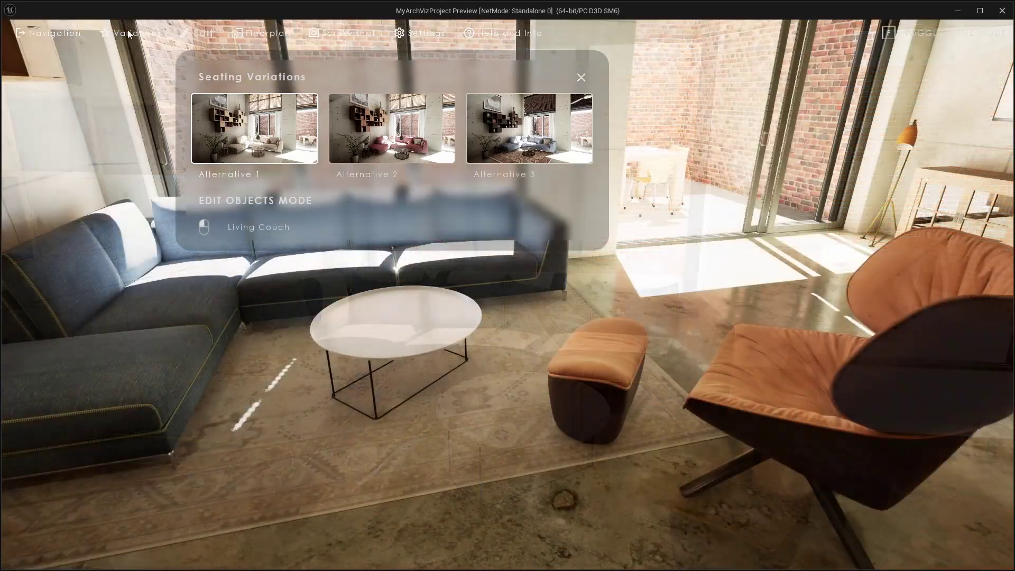
# In the design variations panel, apply Modern Lite, then try Vivid Oak
pyautogui.click(128, 32)
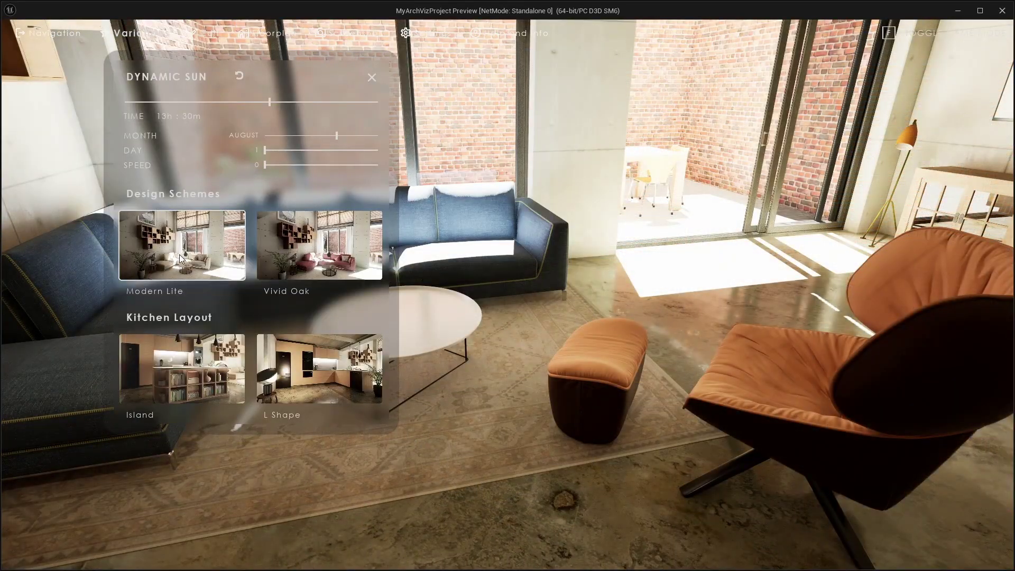
pyautogui.click(181, 258)
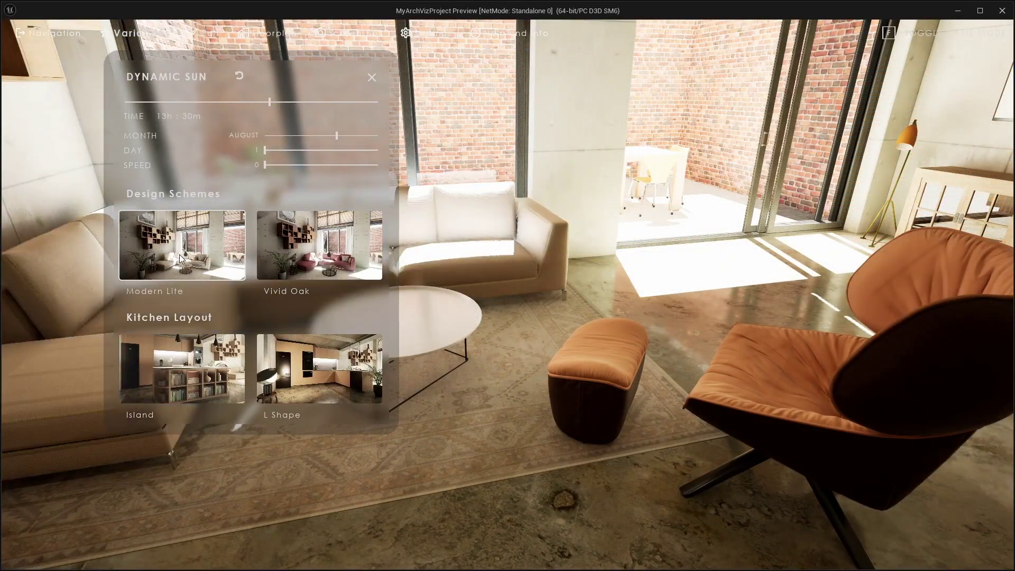
pyautogui.click(304, 243)
pyautogui.click(275, 238)
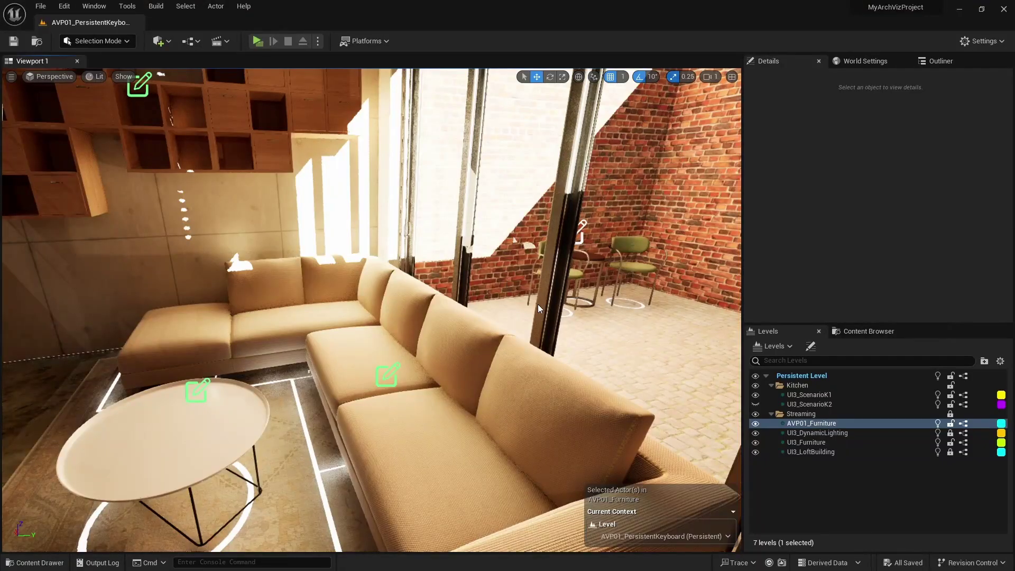
# Select BP_SDotUI3InfoMap and drag the Seating Variations feature up from Index [3]
pyautogui.click(388, 374)
pyautogui.moveTo(388, 374); pyautogui.dragTo(535, 291, button='right')
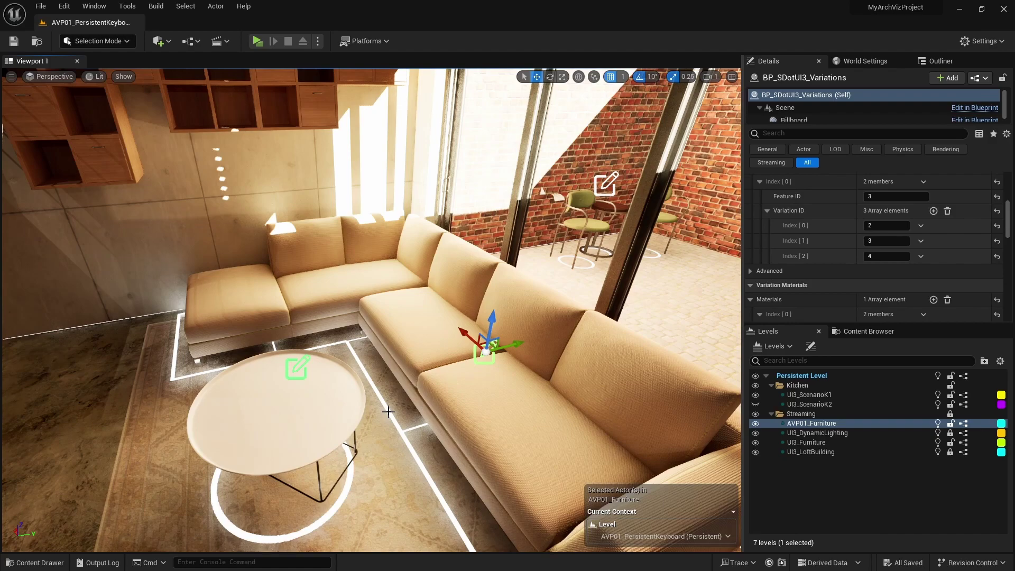
pyautogui.click(389, 411)
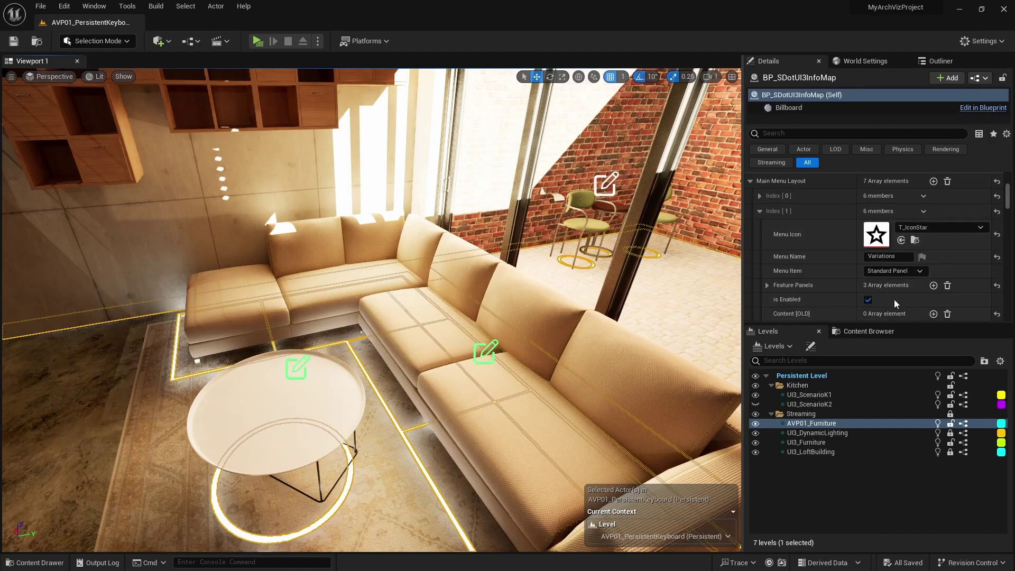
pyautogui.scroll(-5, 896, 303)
pyautogui.click(758, 278)
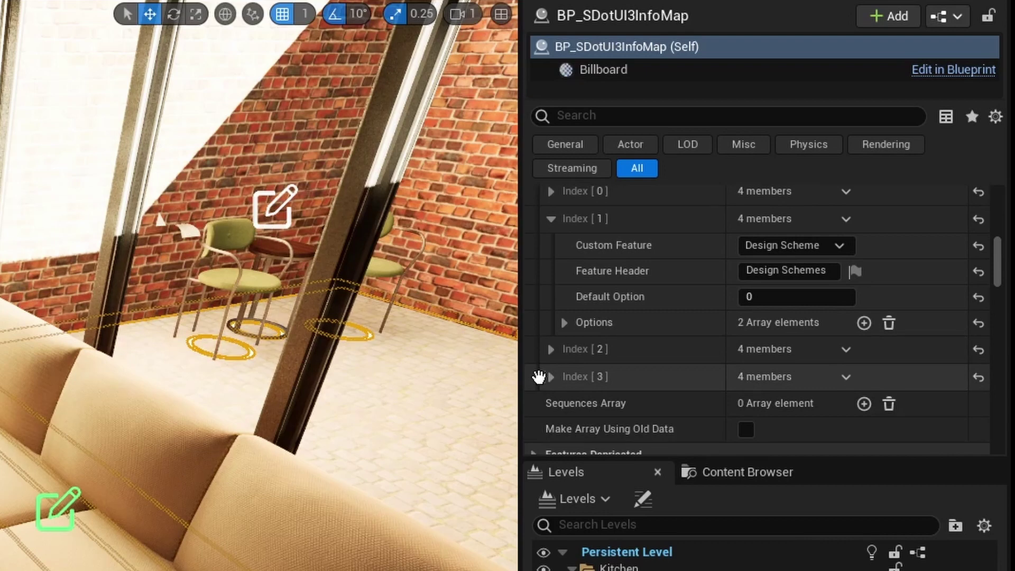
pyautogui.moveTo(538, 377); pyautogui.dragTo(547, 211)
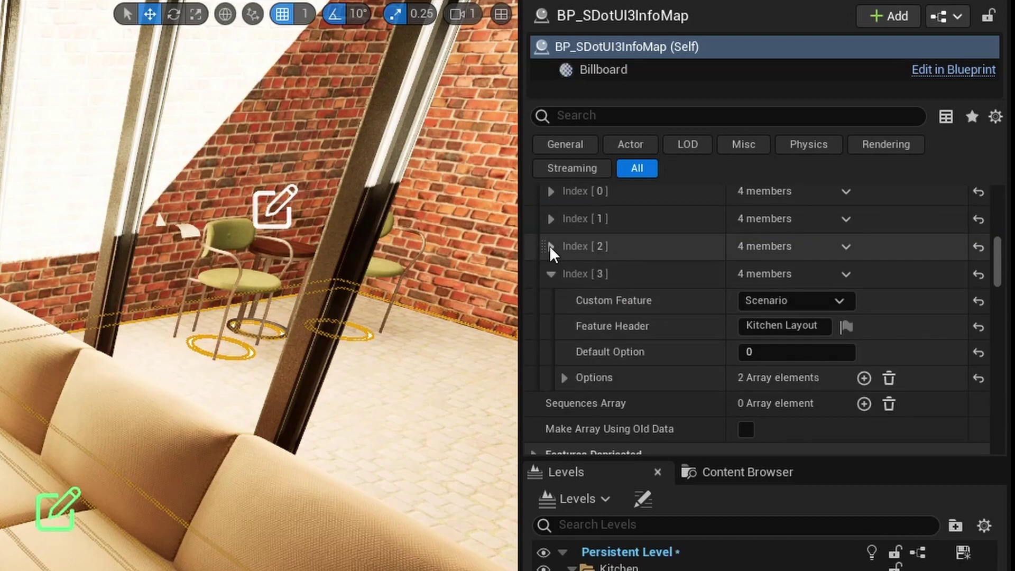
# Adjust and review the feature entries until Seating Variations sits at Index [1], ahead of Kitchen Layout
pyautogui.click(551, 247)
pyautogui.click(551, 246)
pyautogui.moveTo(540, 246); pyautogui.dragTo(546, 288)
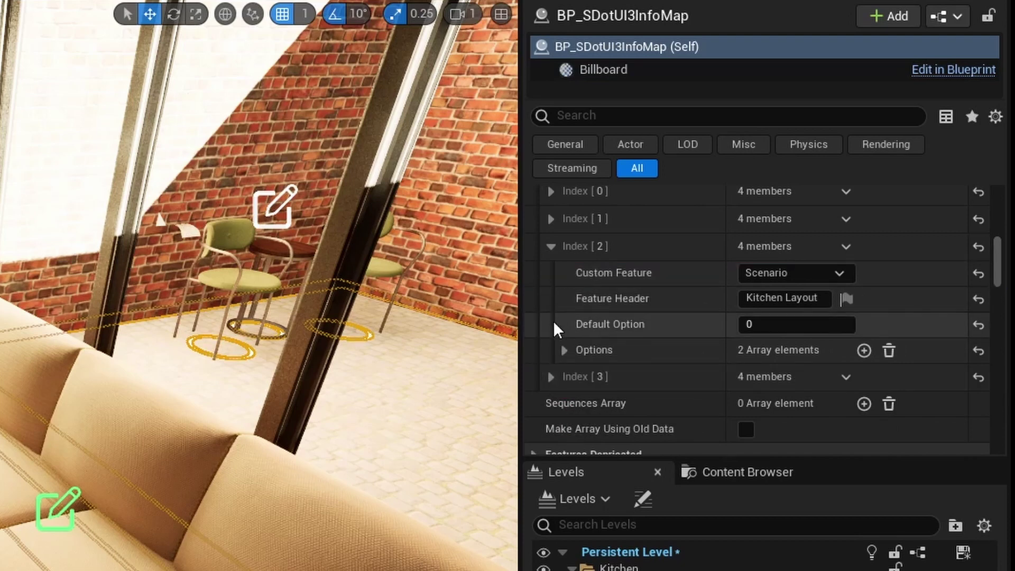
pyautogui.click(550, 191)
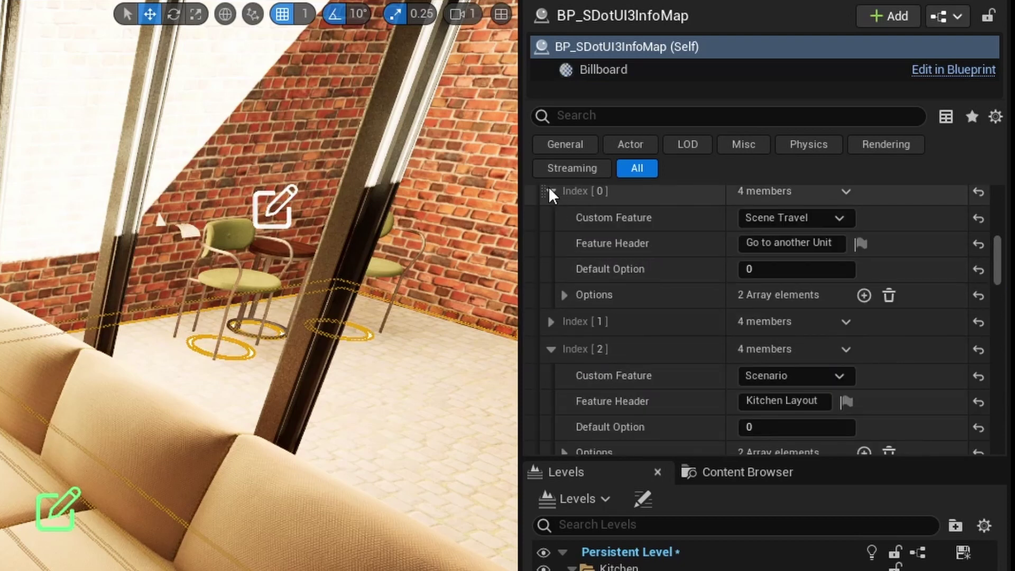
pyautogui.click(550, 321)
pyautogui.scroll(-2, 704, 309)
pyautogui.scroll(2, 698, 314)
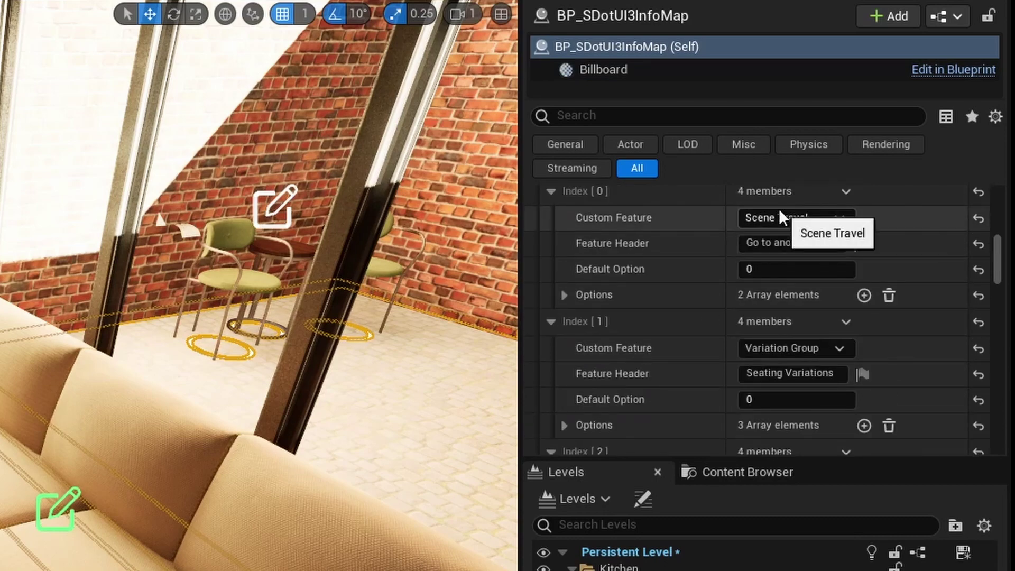
pyautogui.scroll(-5, 772, 306)
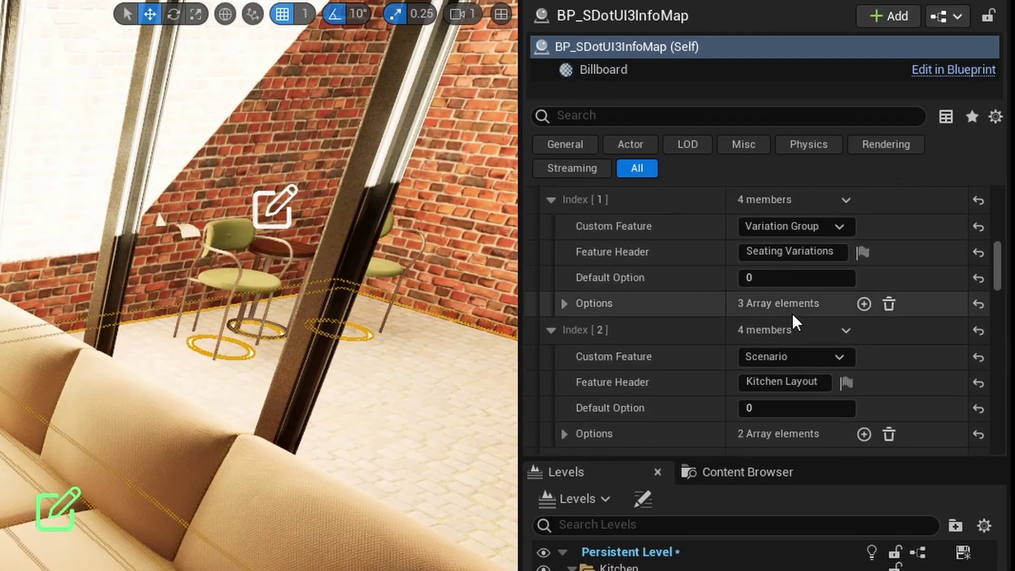
pyautogui.scroll(-1, 788, 341)
pyautogui.scroll(-5, 788, 342)
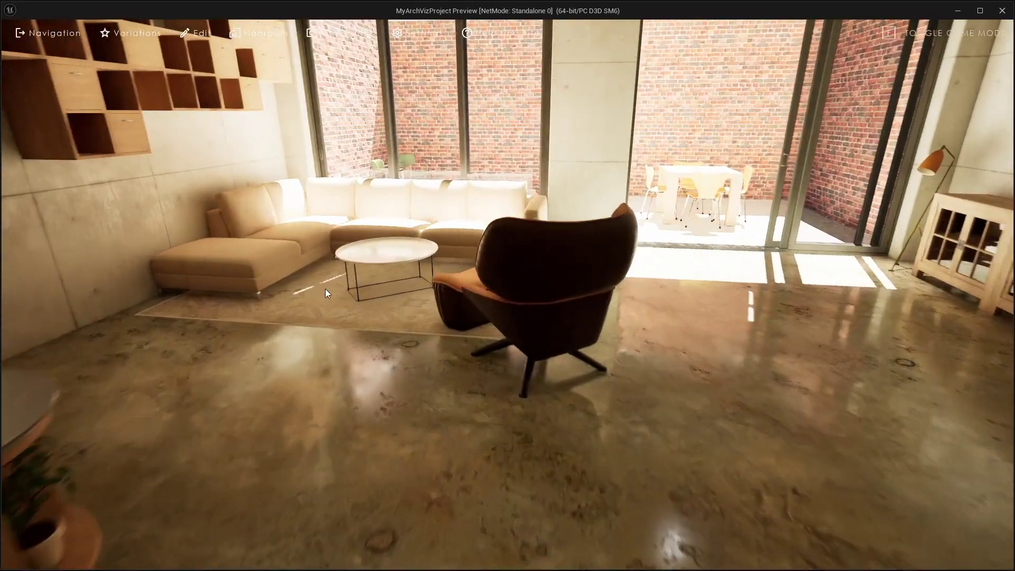
# In the preview, move beside the sofa and check the Variations and Edit panels
pyautogui.click(326, 289)
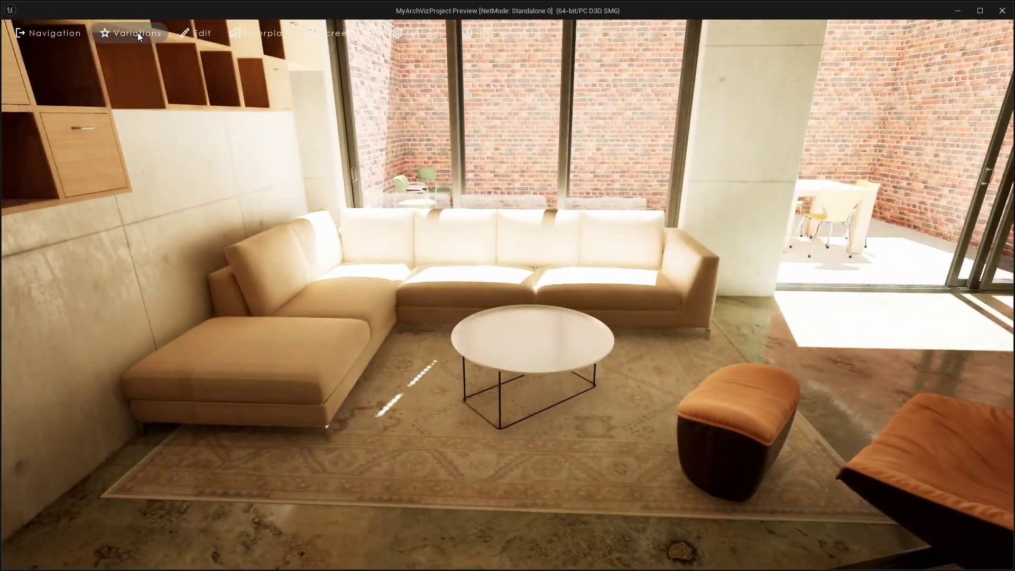
pyautogui.click(138, 33)
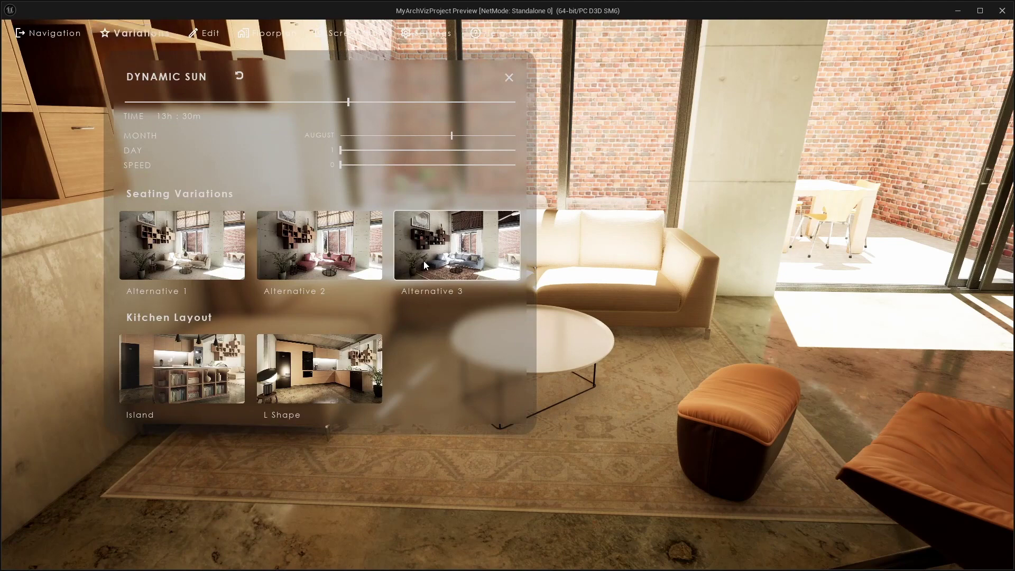
pyautogui.click(199, 33)
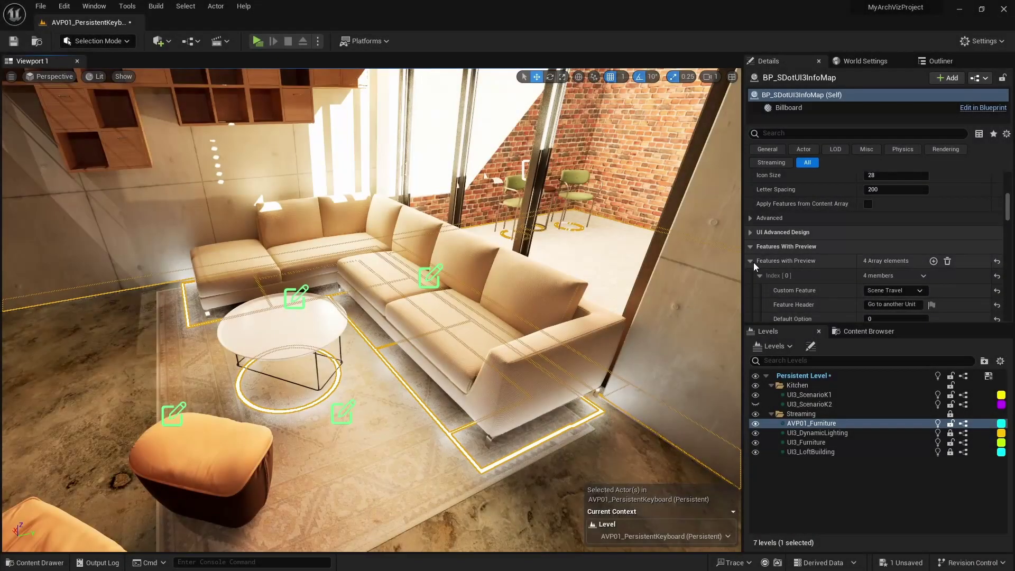
# In the InfoMap Details, expand Main Menu Layout's Variations entry and both of its feature panels
pyautogui.scroll(10, 766, 252)
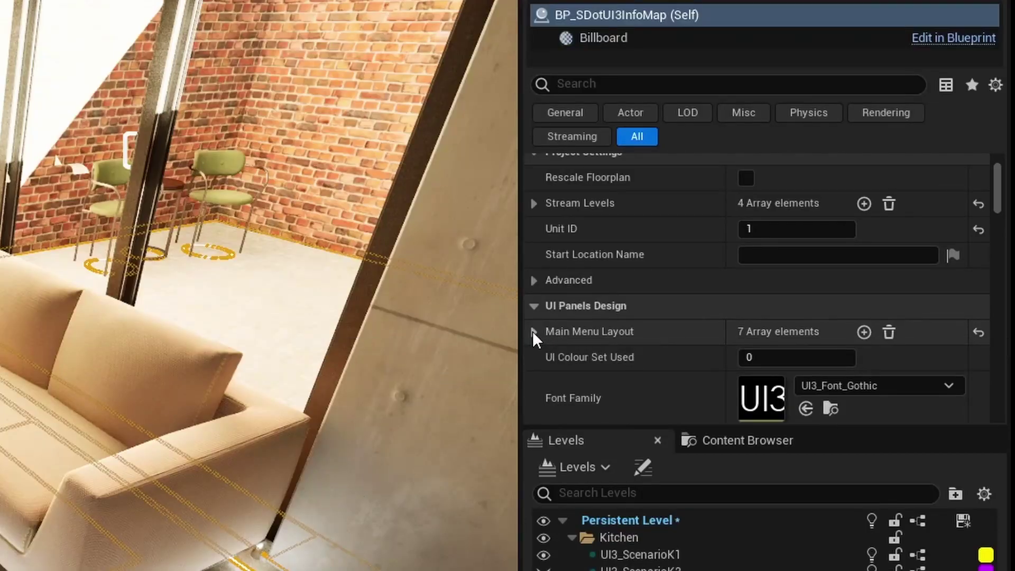
pyautogui.click(534, 332)
pyautogui.scroll(-5, 548, 329)
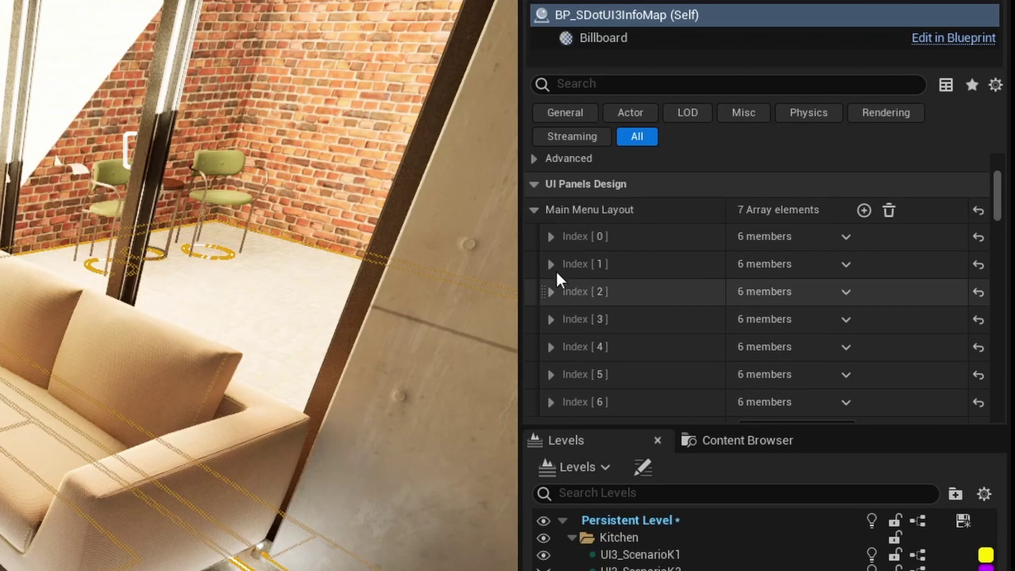
pyautogui.click(550, 264)
pyautogui.scroll(-2, 585, 369)
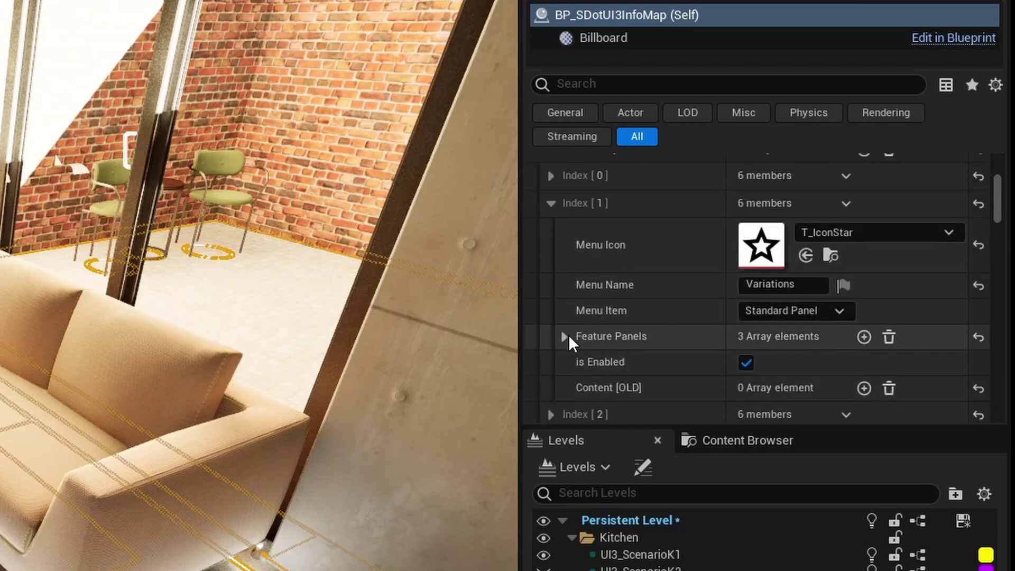
pyautogui.click(565, 337)
pyautogui.scroll(-2, 614, 318)
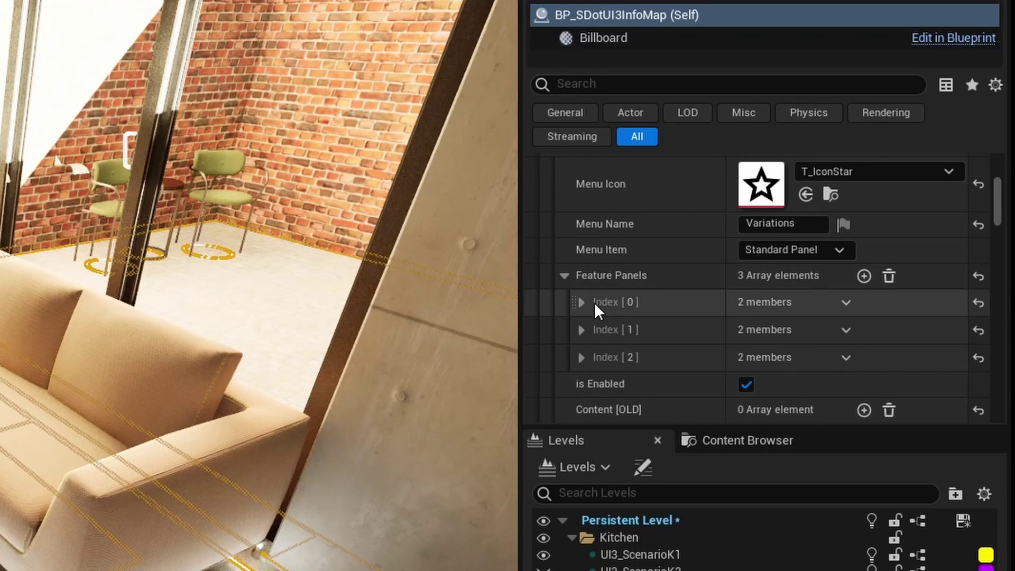
pyautogui.click(596, 304)
pyautogui.click(601, 384)
pyautogui.scroll(-1, 644, 316)
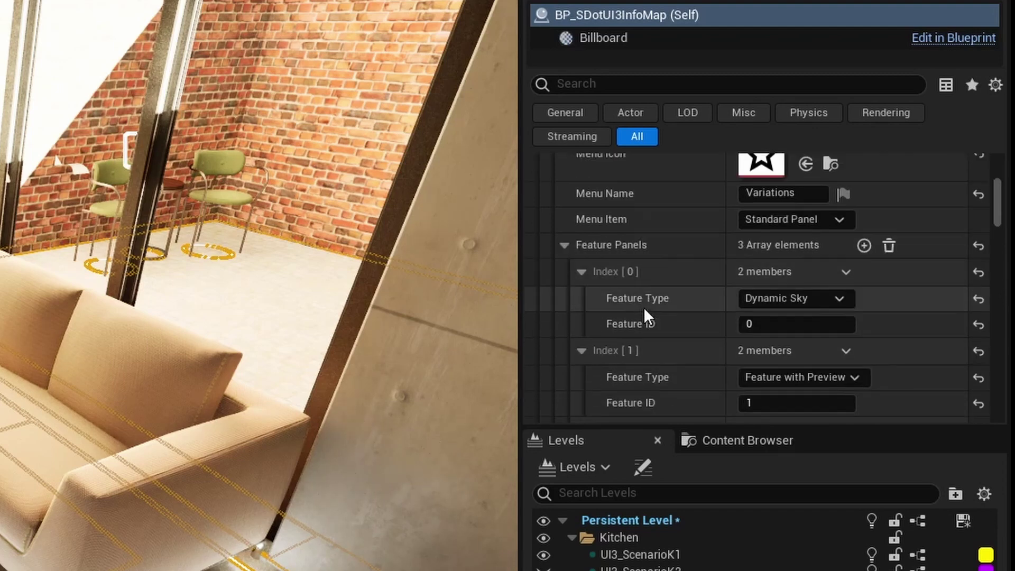
pyautogui.scroll(-4, 644, 316)
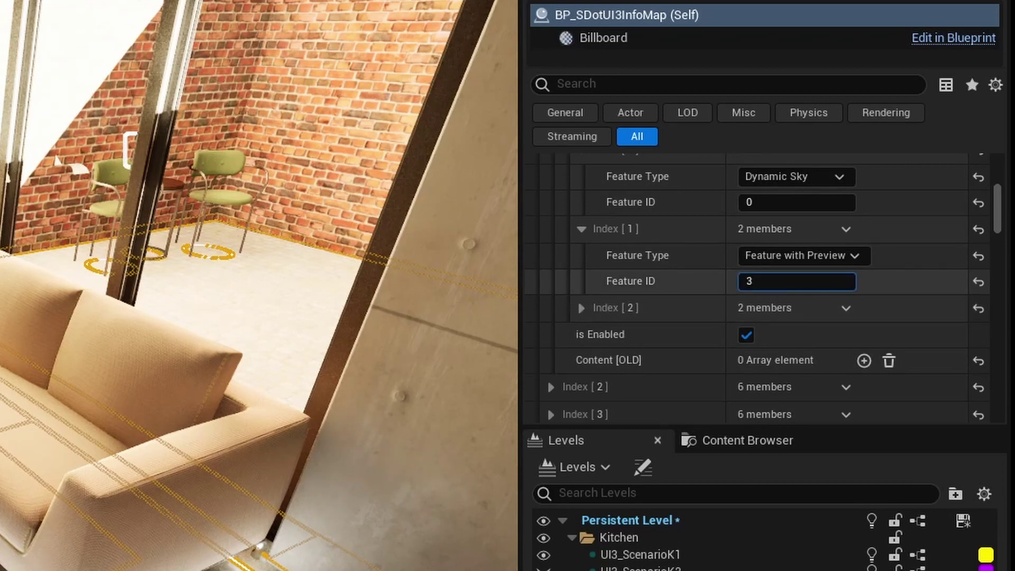
pyautogui.scroll(-3, 653, 312)
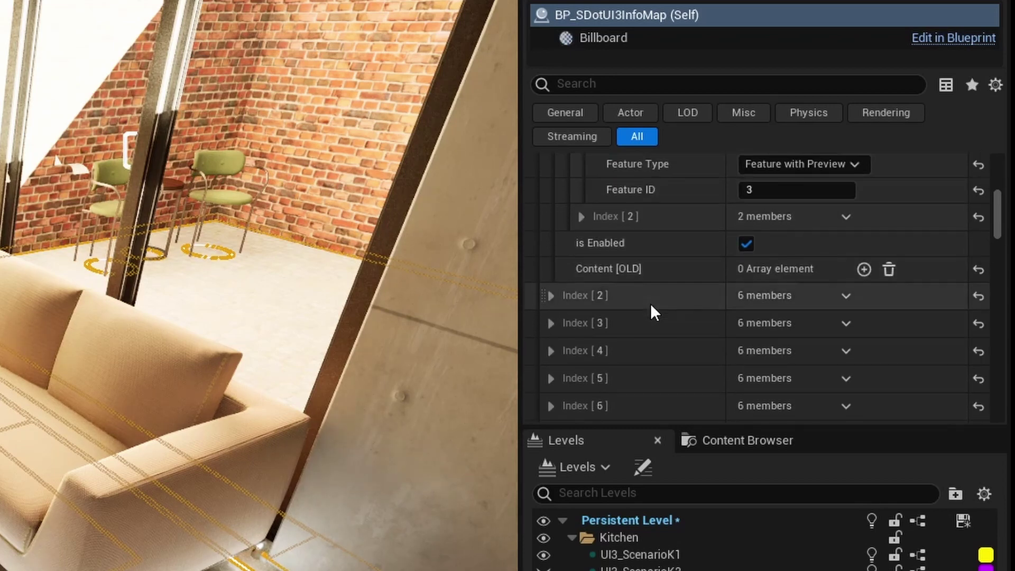
# Expand the Edit menu entry down to its first feature panel, Index [0]
pyautogui.click(578, 299)
pyautogui.scroll(-5, 587, 312)
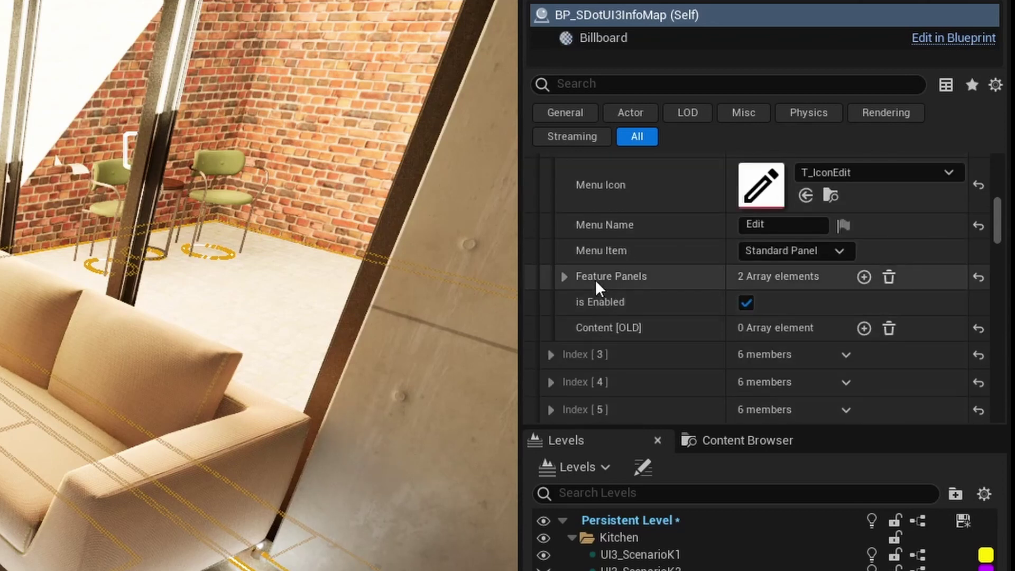
pyautogui.click(597, 279)
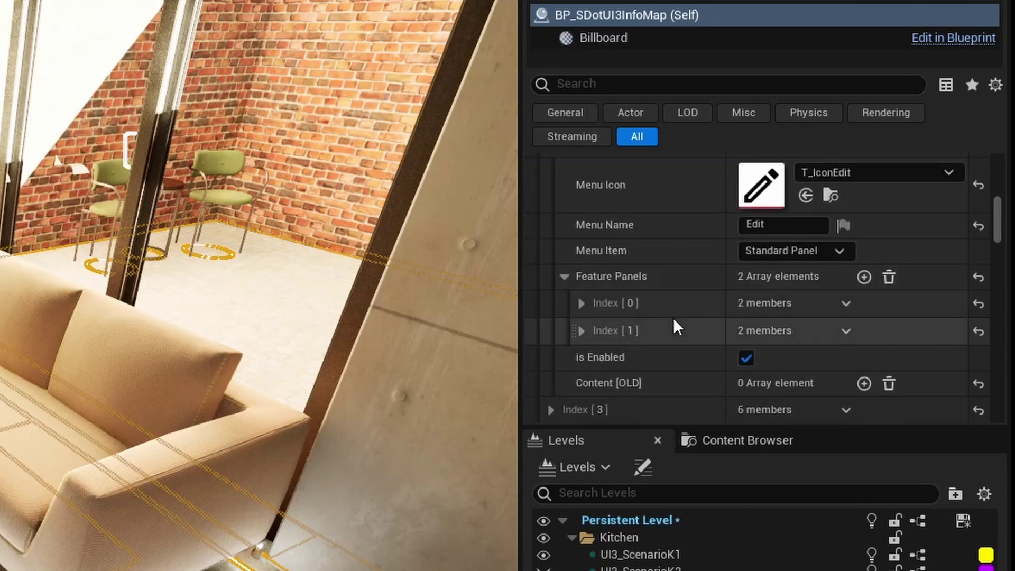
pyautogui.click(607, 306)
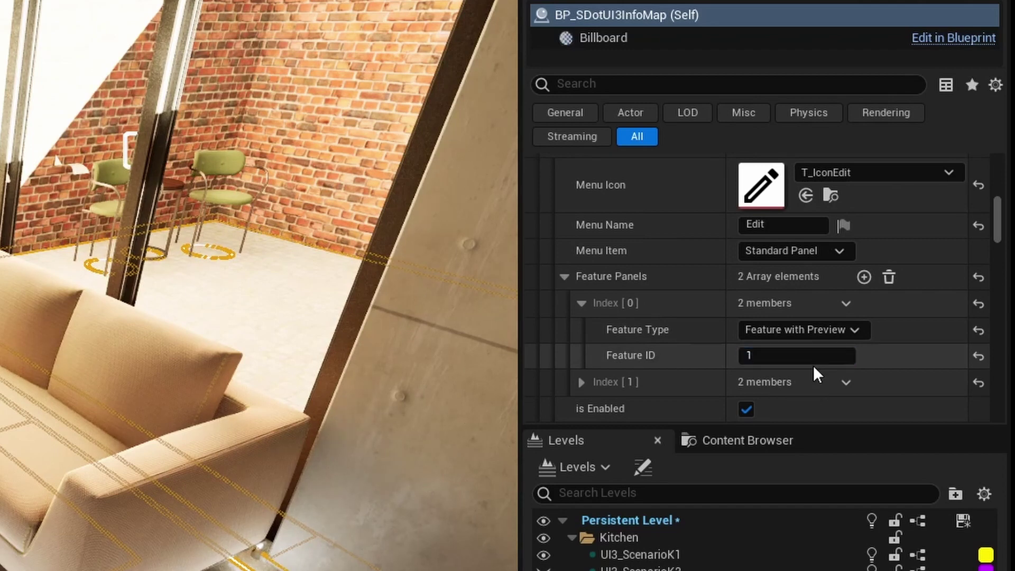
pyautogui.scroll(2, 786, 352)
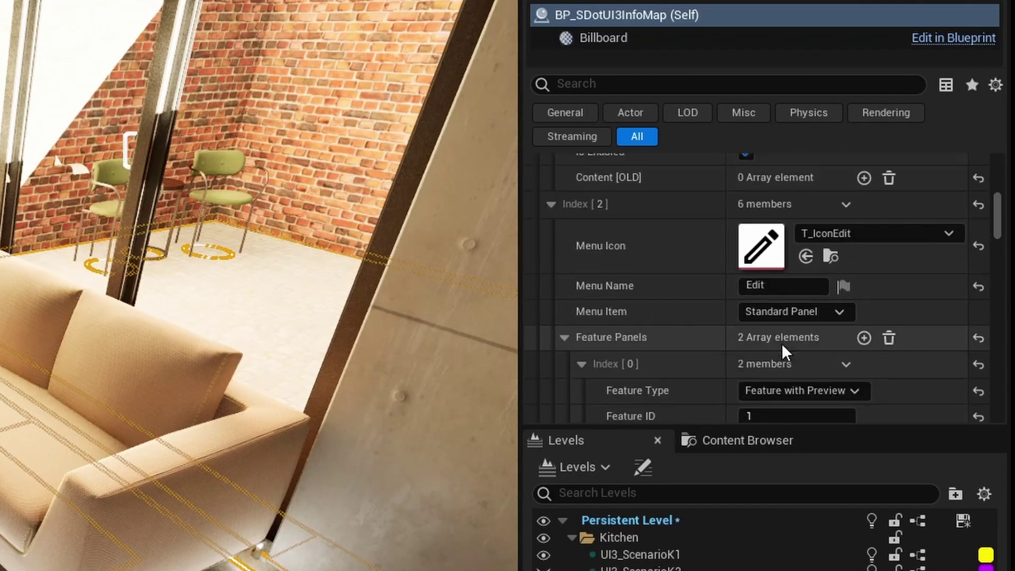
pyautogui.scroll(-3, 786, 352)
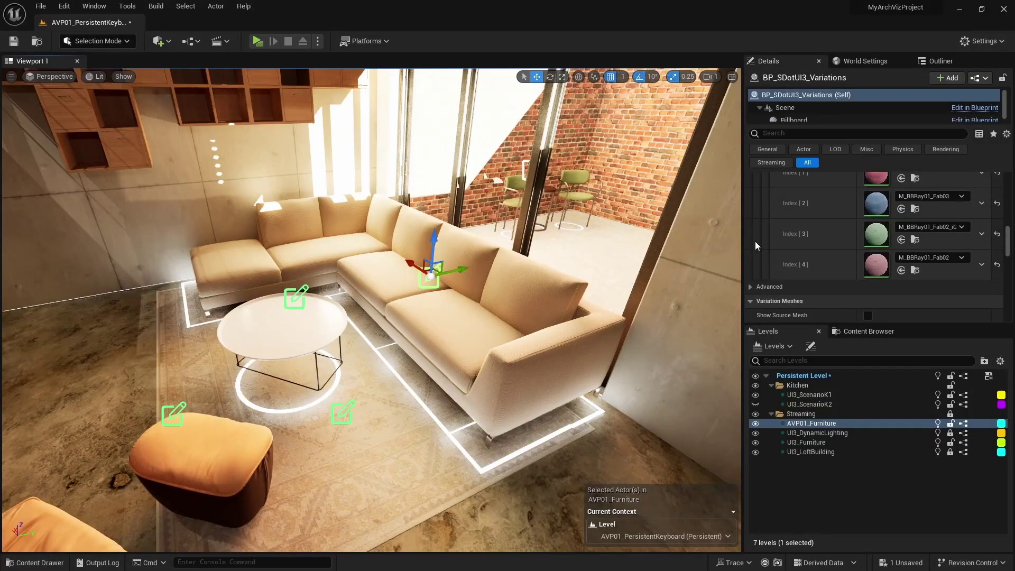
# Change the sofa's Variation Groups [0] Feature ID from 2 to 1 and save the level
pyautogui.scroll(5, 840, 228)
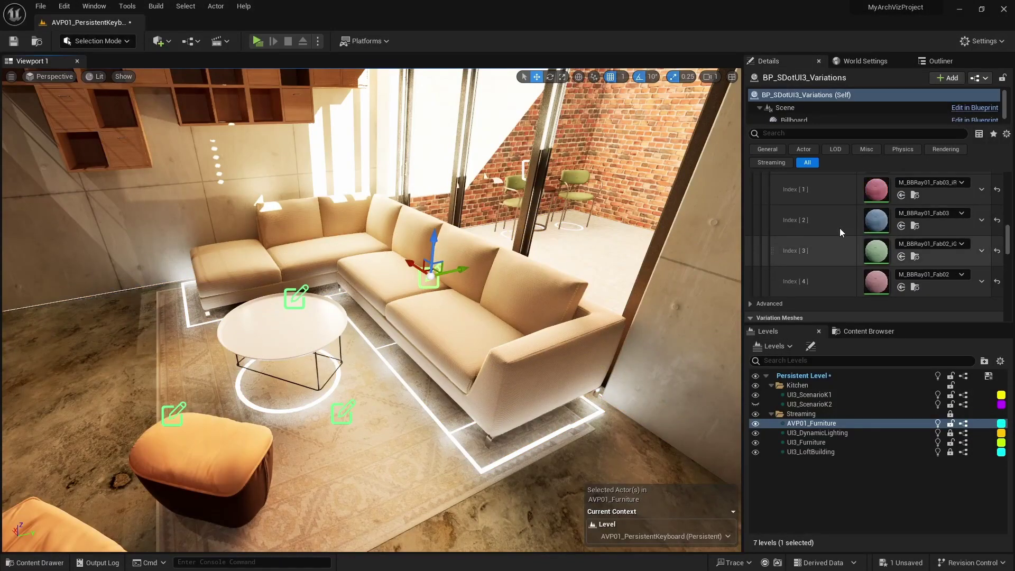
pyautogui.scroll(2, 852, 237)
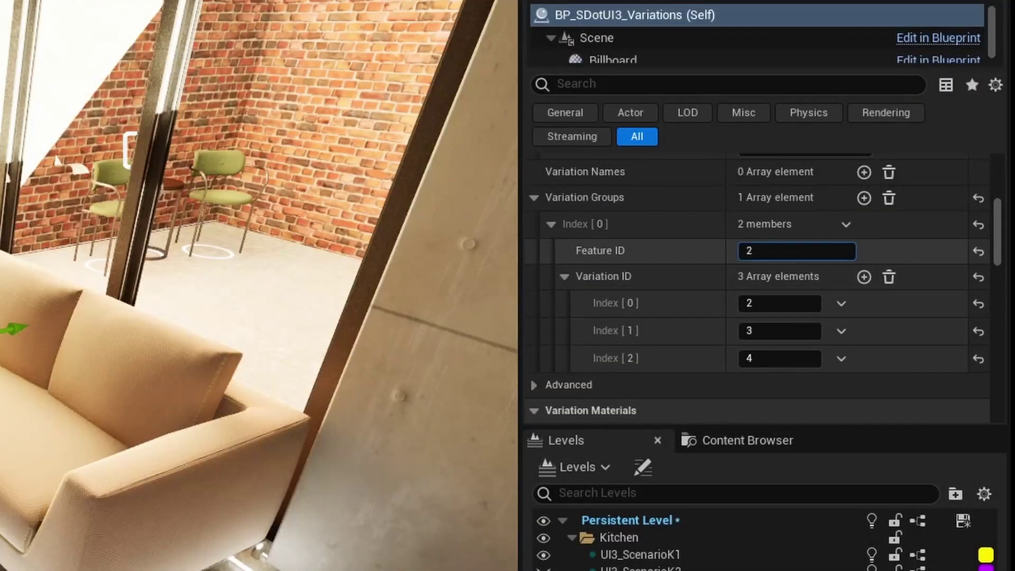
pyautogui.press('BackSpace')
pyautogui.write('1')
pyautogui.press('Return')
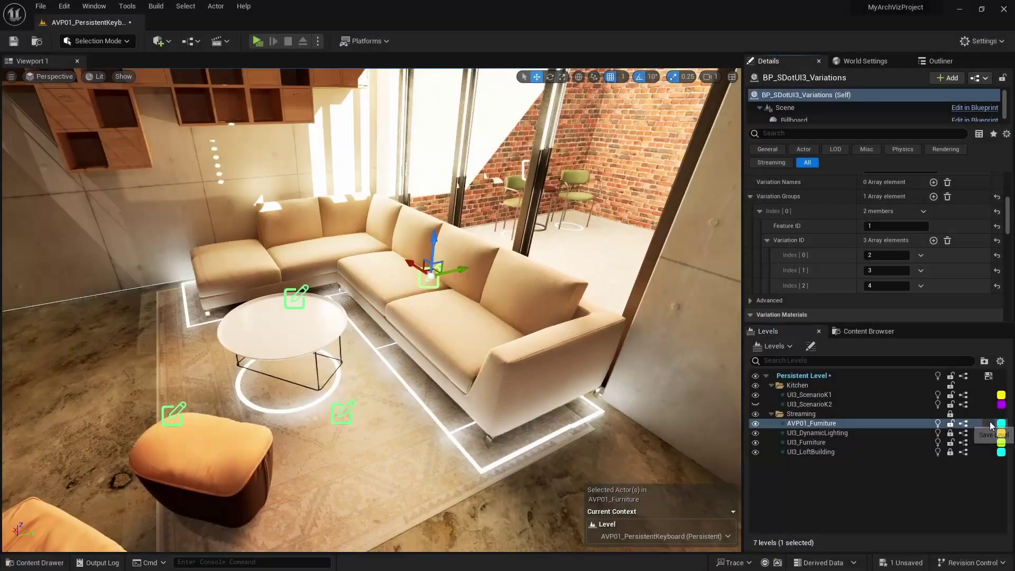
pyautogui.click(988, 376)
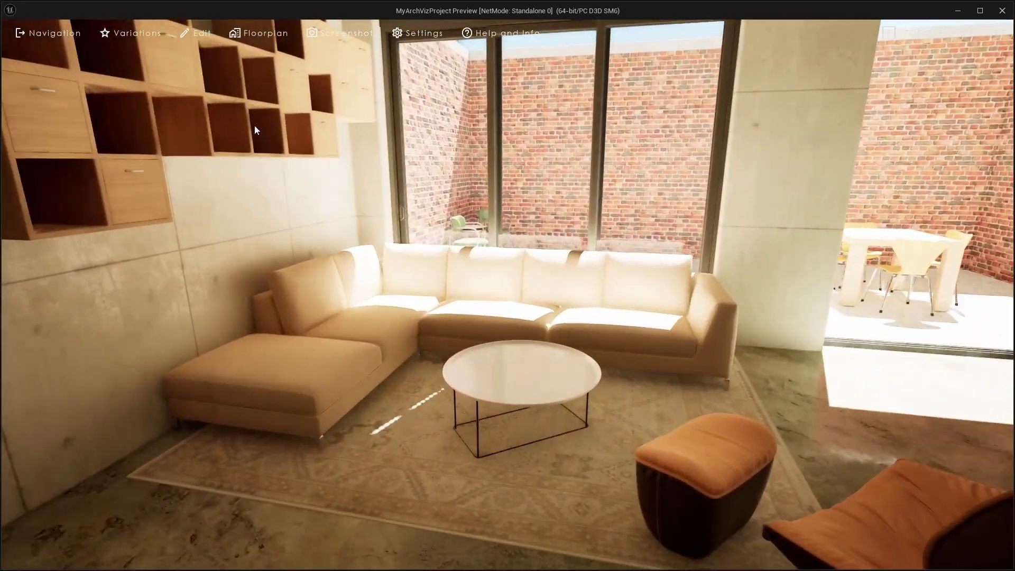
pyautogui.click(195, 31)
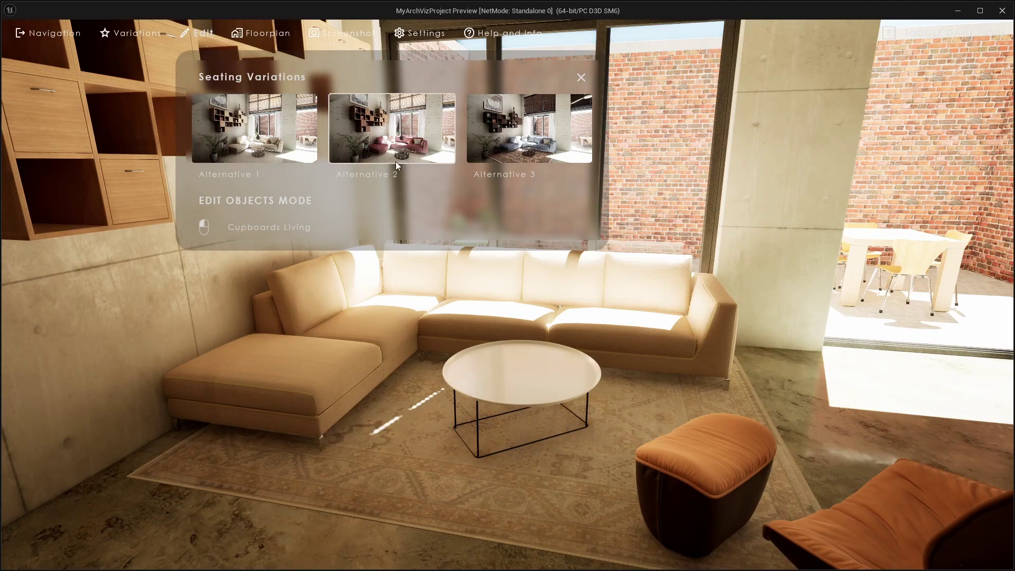
pyautogui.click(396, 147)
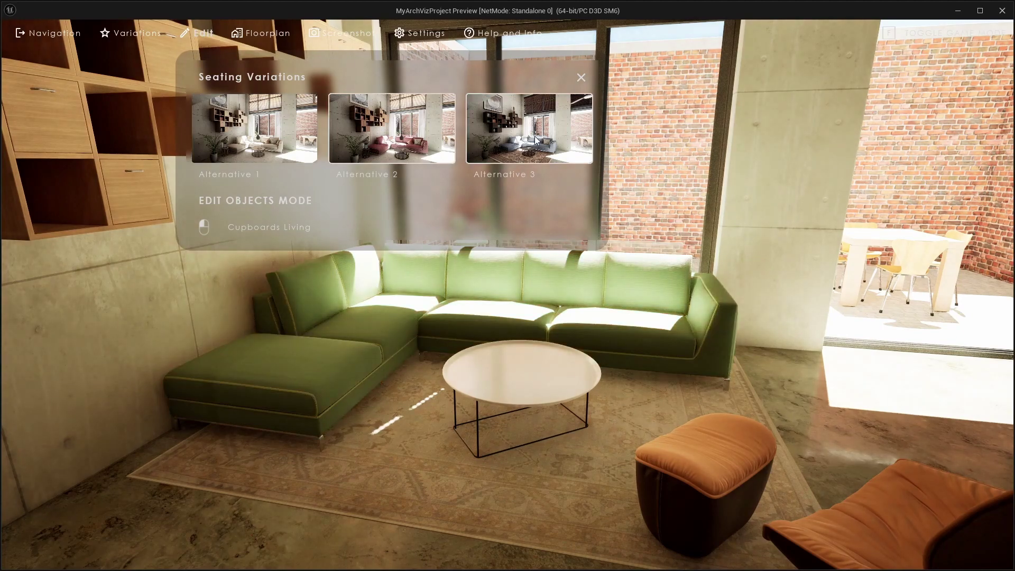
pyautogui.click(535, 134)
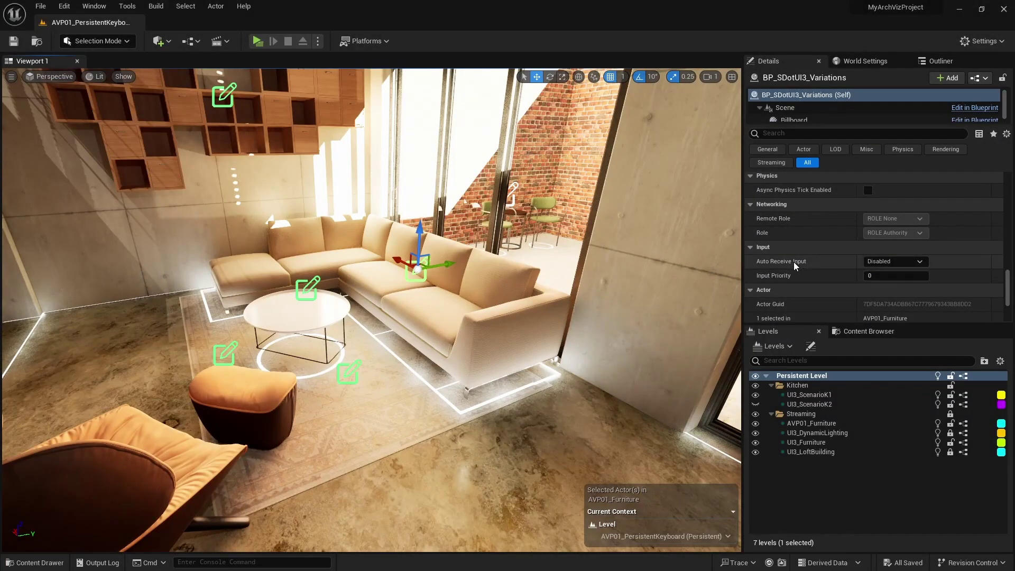
pyautogui.scroll(-3, 794, 262)
# Copy the sofa actor's Variation Groups property (Feature ID 1, Variation IDs 2, 3, 4)
pyautogui.scroll(-3, 799, 257)
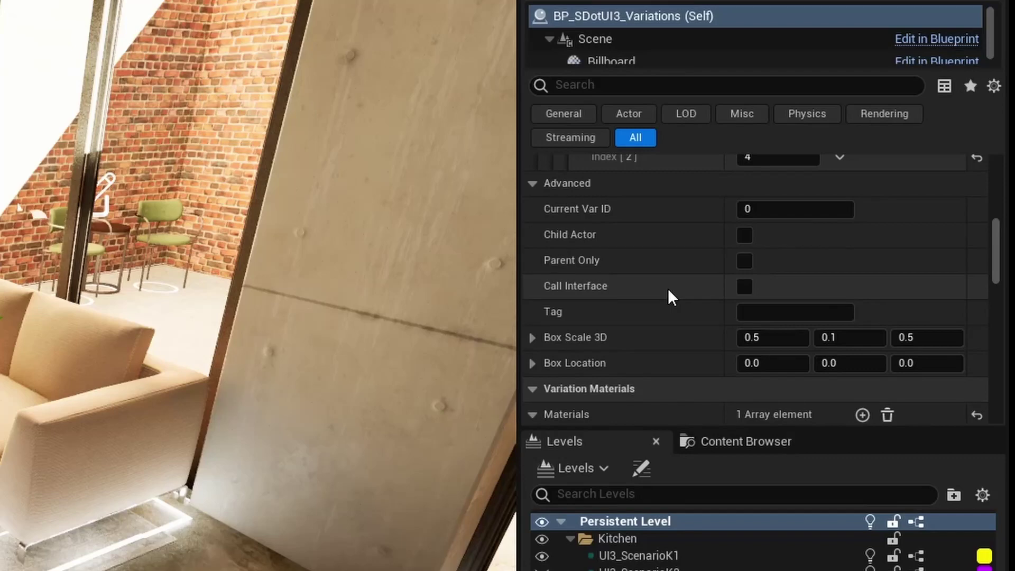
pyautogui.scroll(5, 828, 245)
pyautogui.scroll(2, 640, 268)
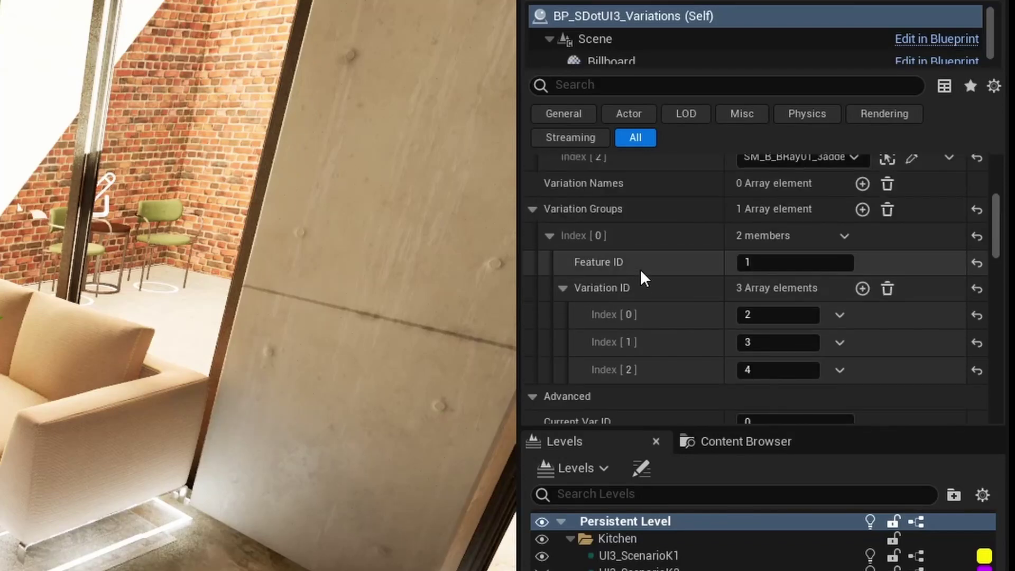
pyautogui.rightClick(605, 210)
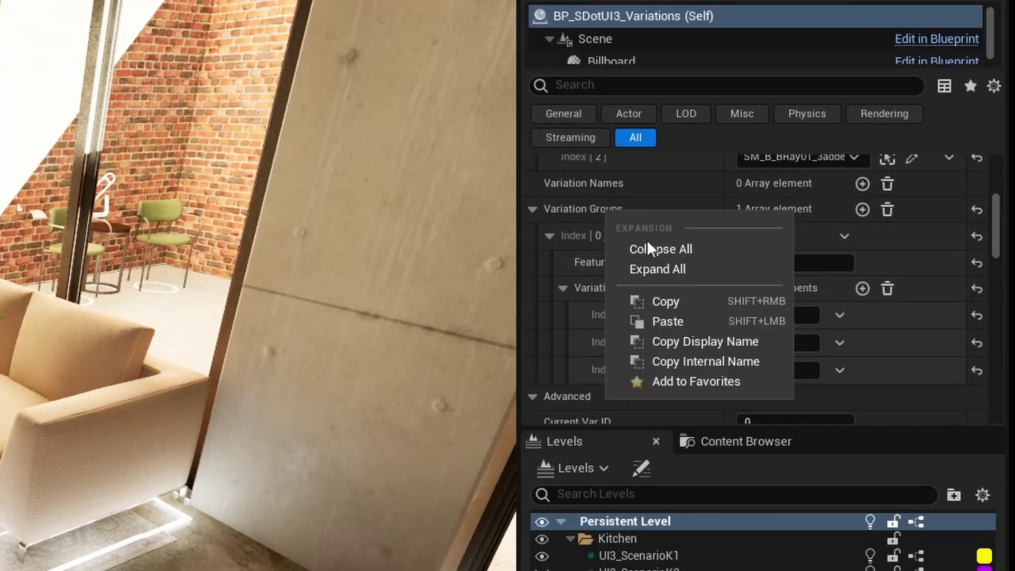
pyautogui.click(661, 299)
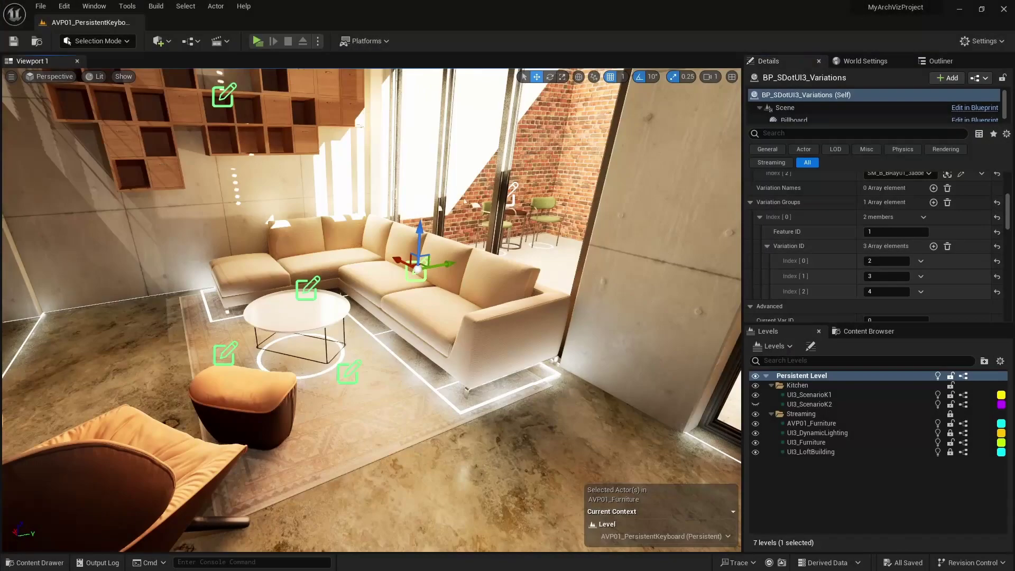
# Paste the couch's Variation Groups onto the footrest's variation actor
pyautogui.moveTo(638, 289); pyautogui.dragTo(481, 333, button='right')
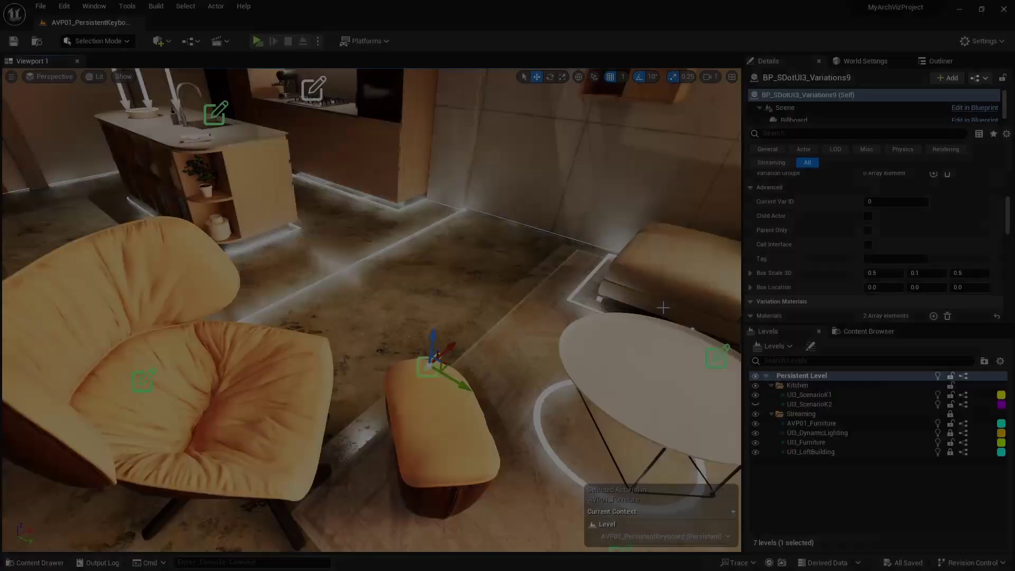
pyautogui.scroll(3, 802, 234)
pyautogui.scroll(2, 627, 264)
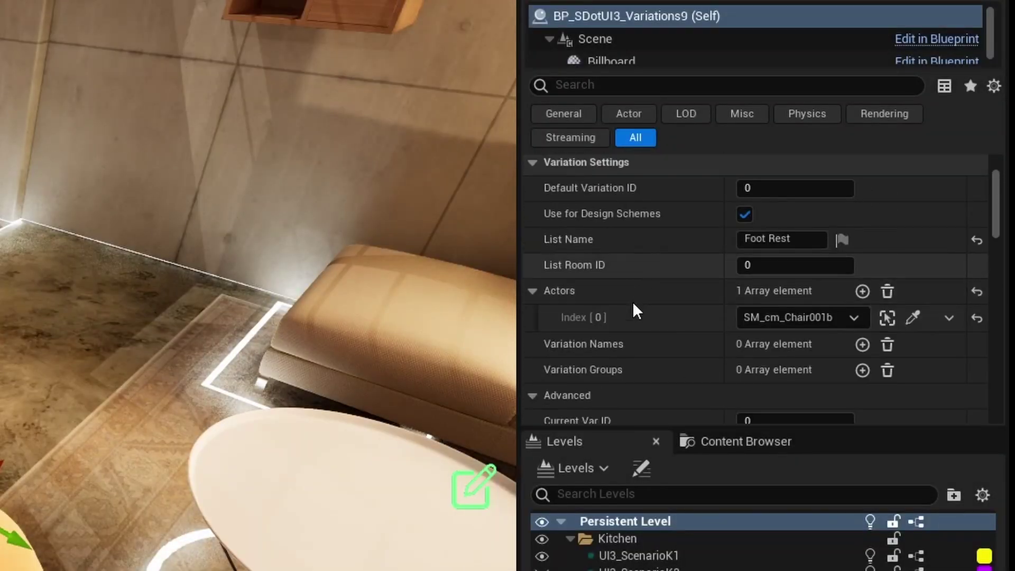
pyautogui.rightClick(639, 370)
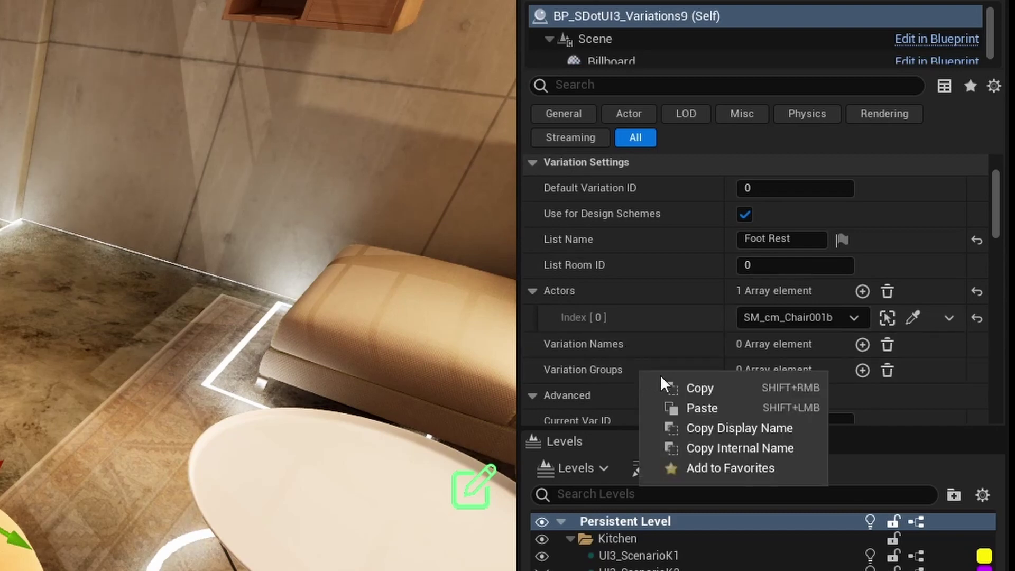
pyautogui.click(690, 408)
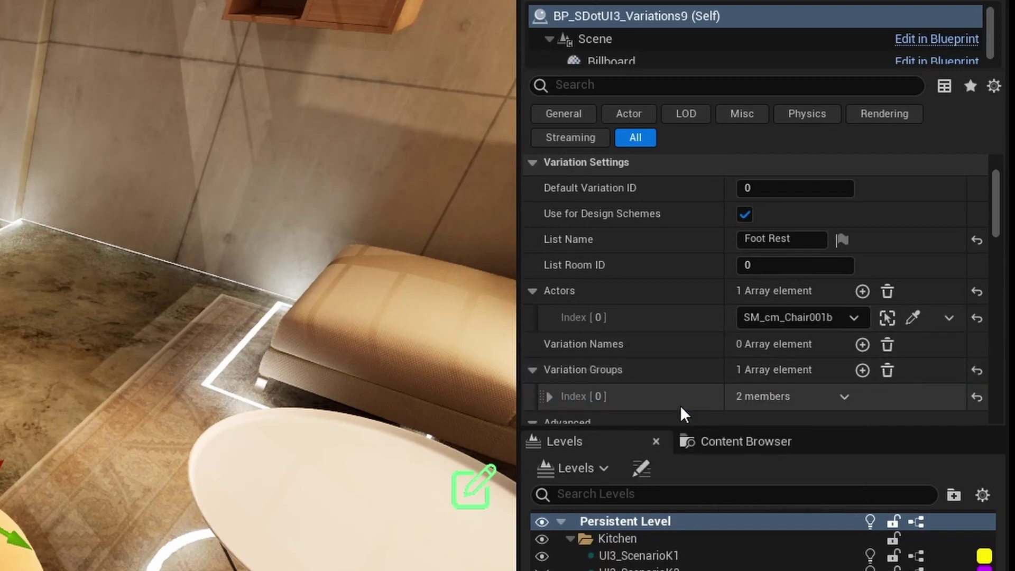
pyautogui.scroll(-2, 680, 405)
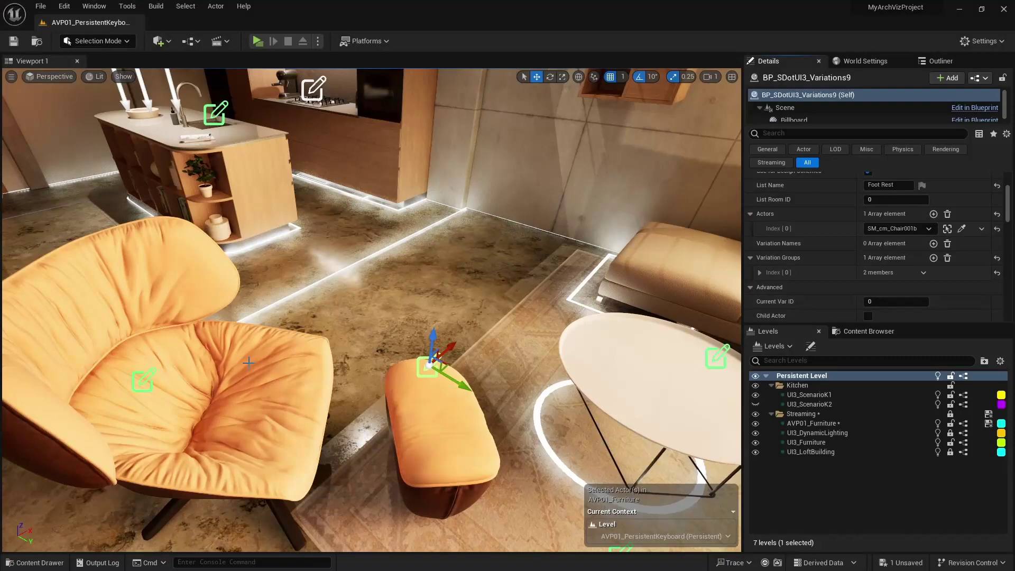
# Paste the same Variation Groups onto the armchair and save the AVP01_Furniture level
pyautogui.click(143, 380)
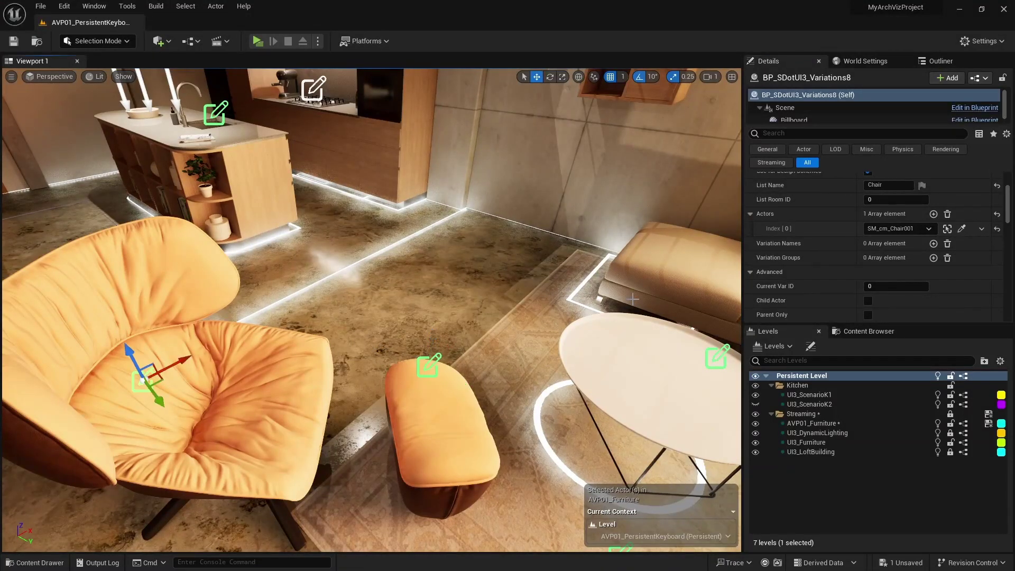
pyautogui.rightClick(811, 256)
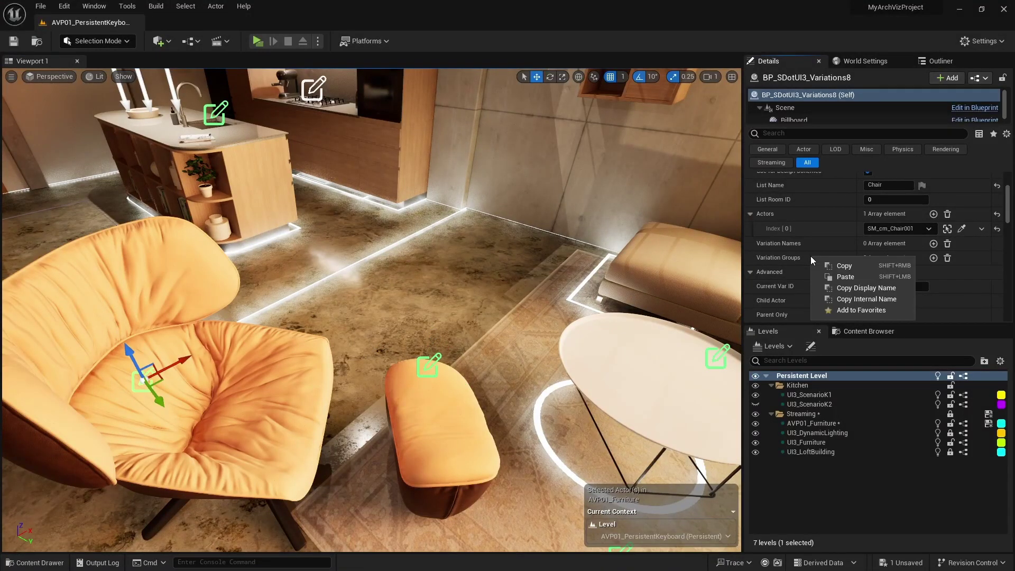
pyautogui.click(840, 275)
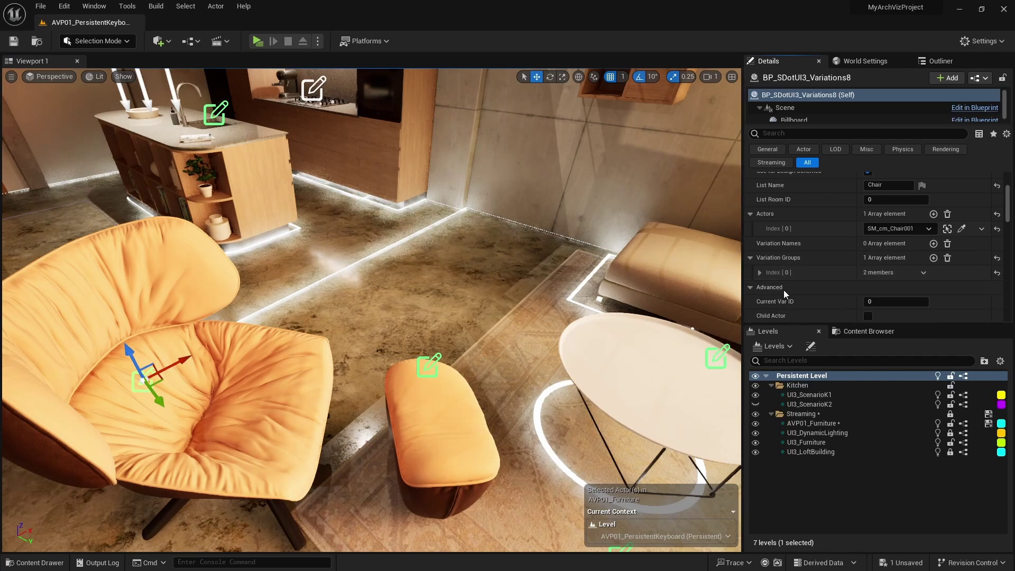
pyautogui.click(988, 425)
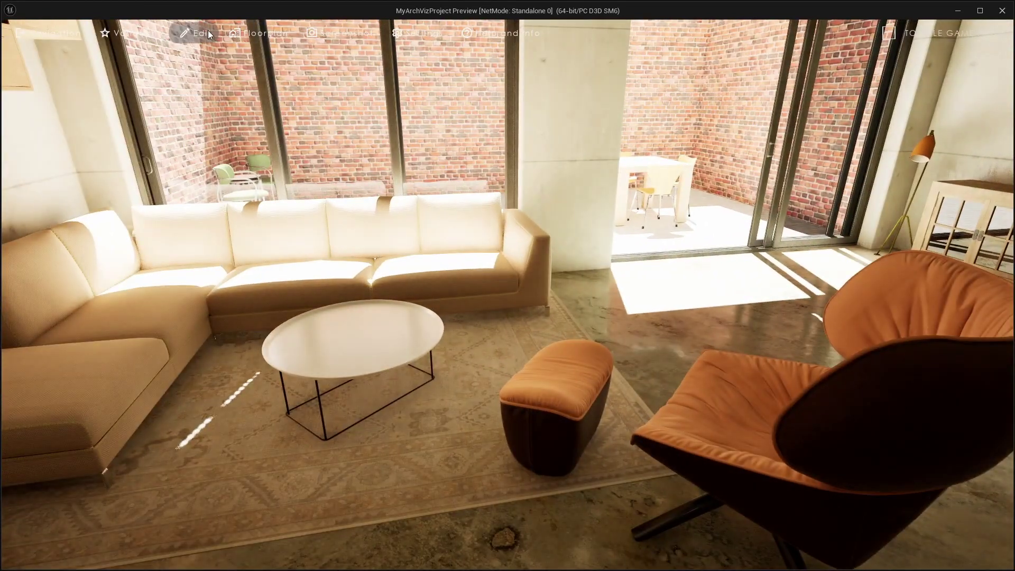
pyautogui.click(204, 34)
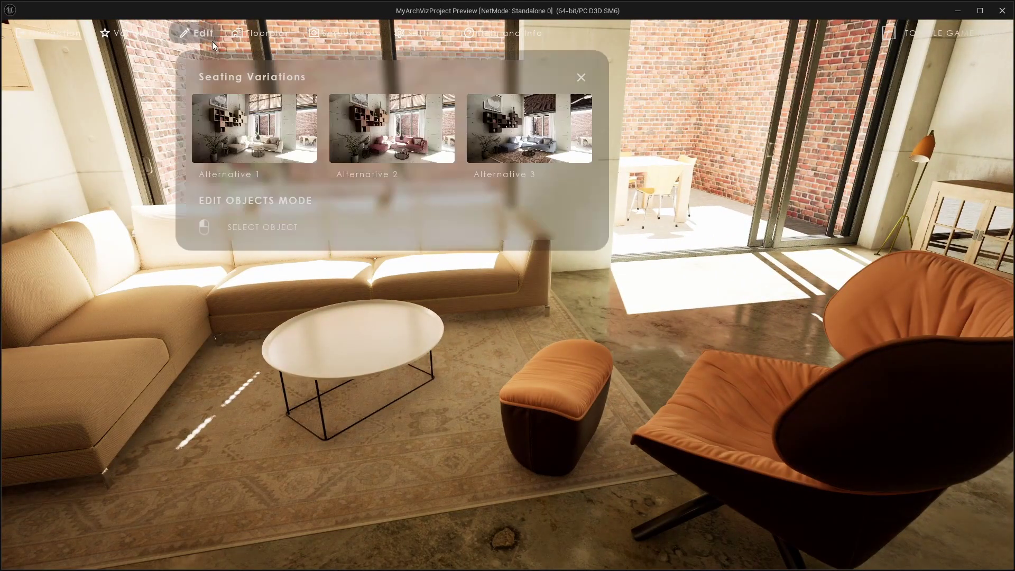
pyautogui.click(365, 148)
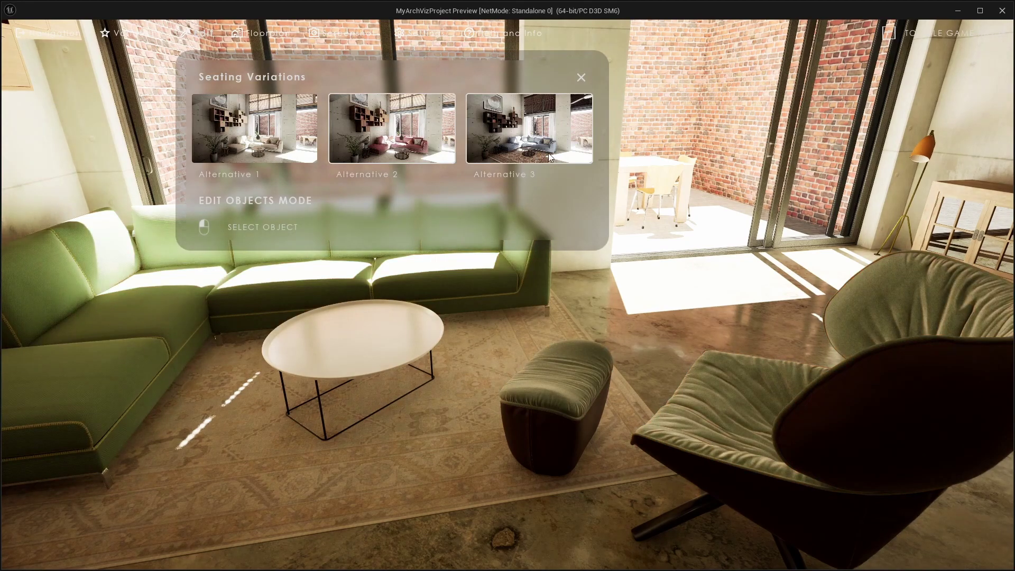
pyautogui.click(550, 154)
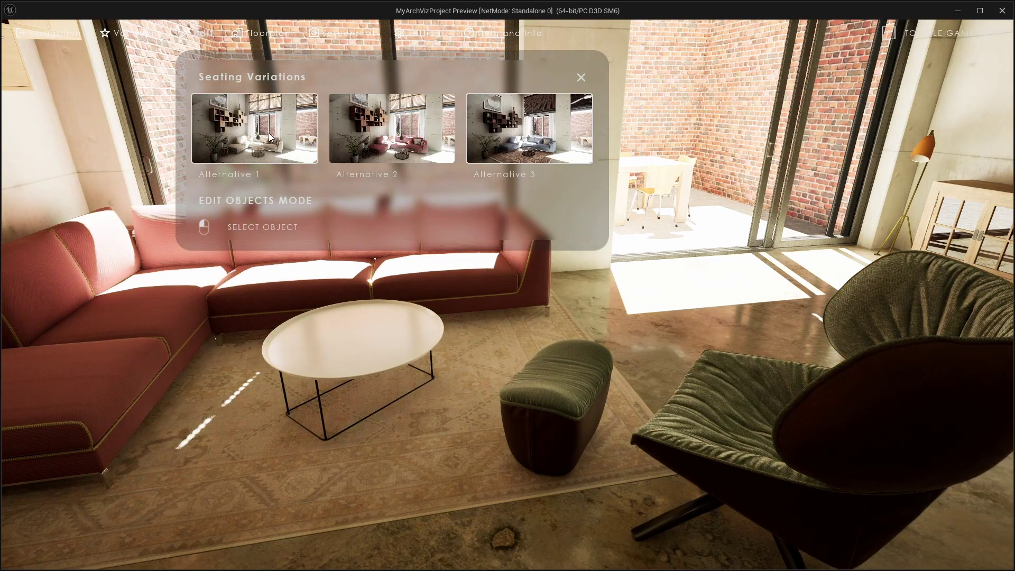
pyautogui.click(269, 137)
pyautogui.click(353, 136)
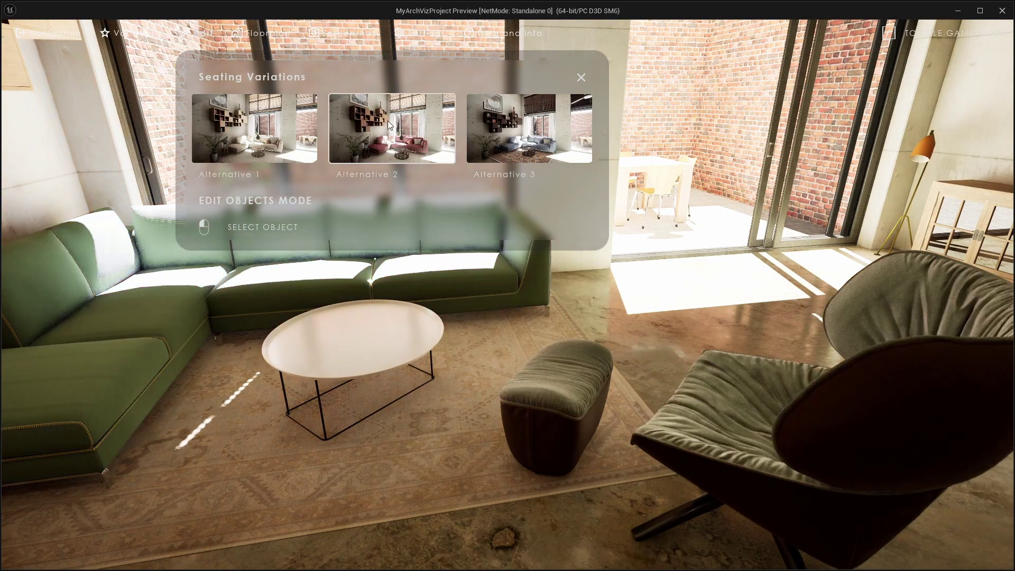
pyautogui.click(519, 131)
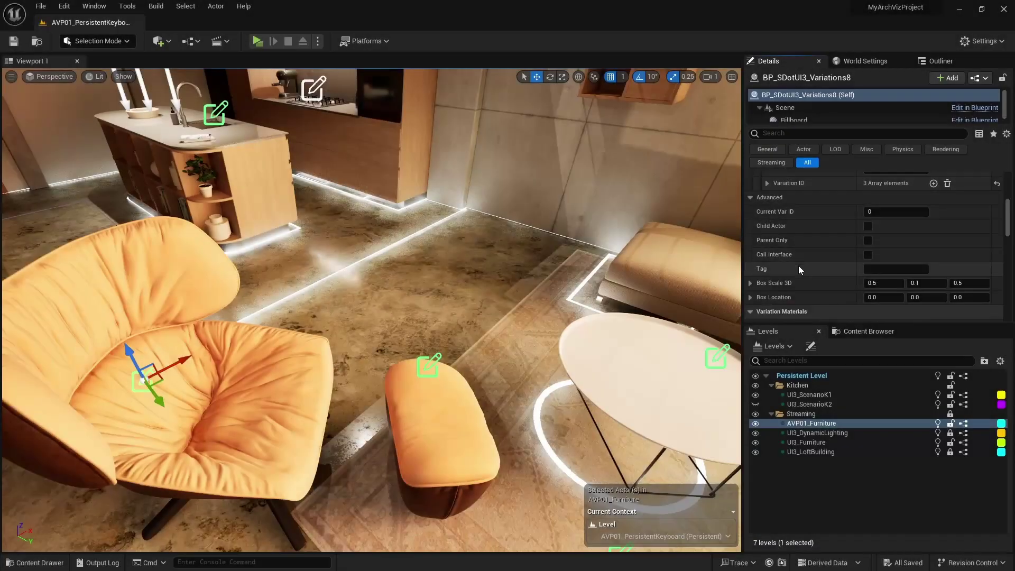
pyautogui.scroll(-5, 799, 266)
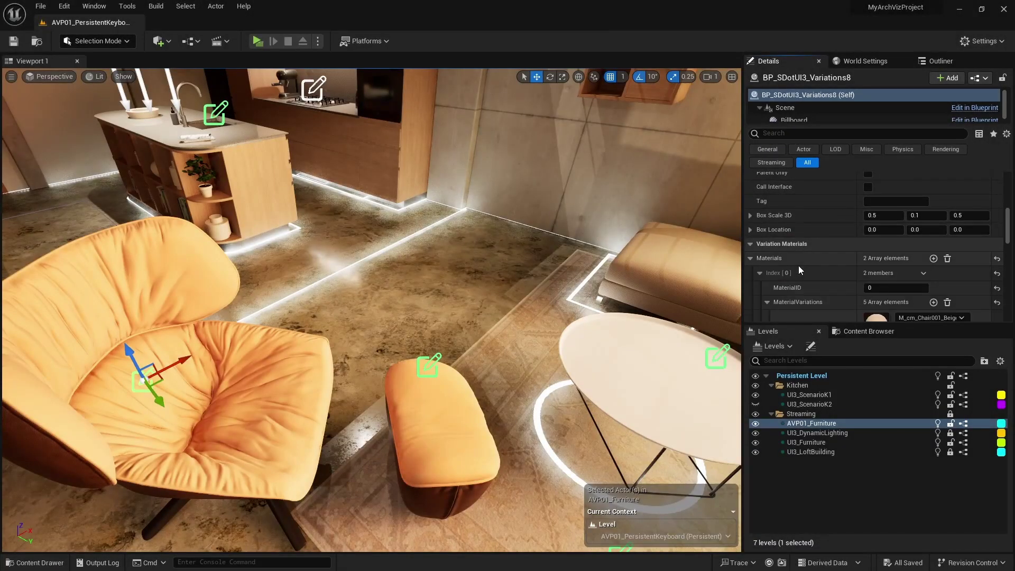
pyautogui.scroll(-1, 802, 273)
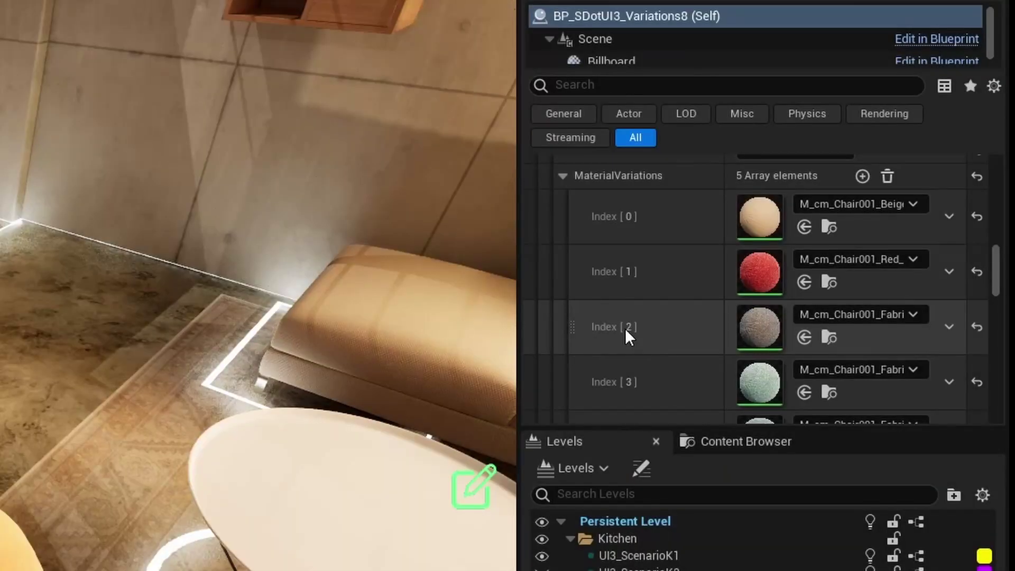
pyautogui.scroll(-1, 802, 267)
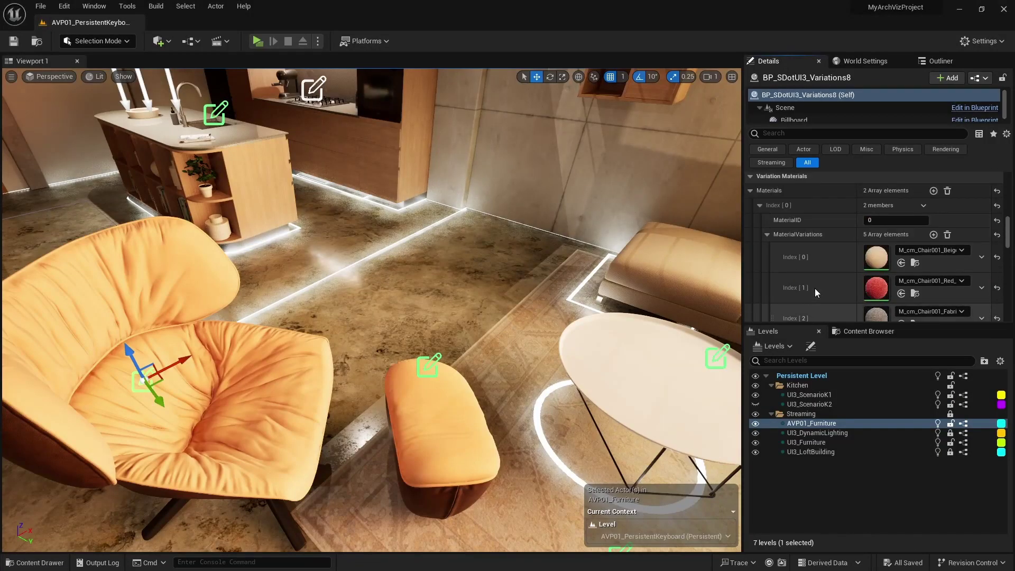
pyautogui.scroll(8, 827, 287)
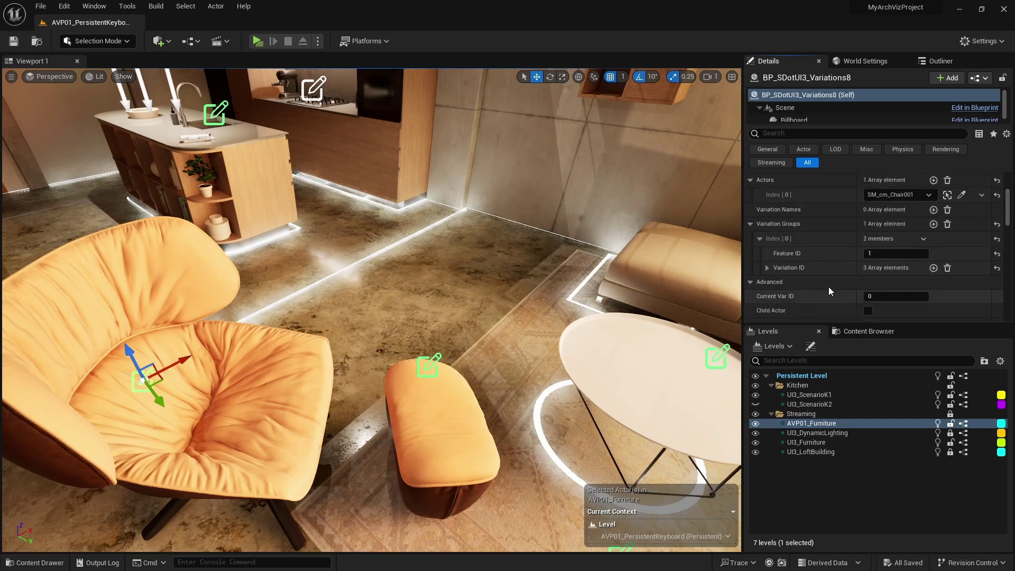
# Reorder the armchair's Variation IDs to 4, 3, 2 by editing Index 0 and Index 2
pyautogui.click(768, 268)
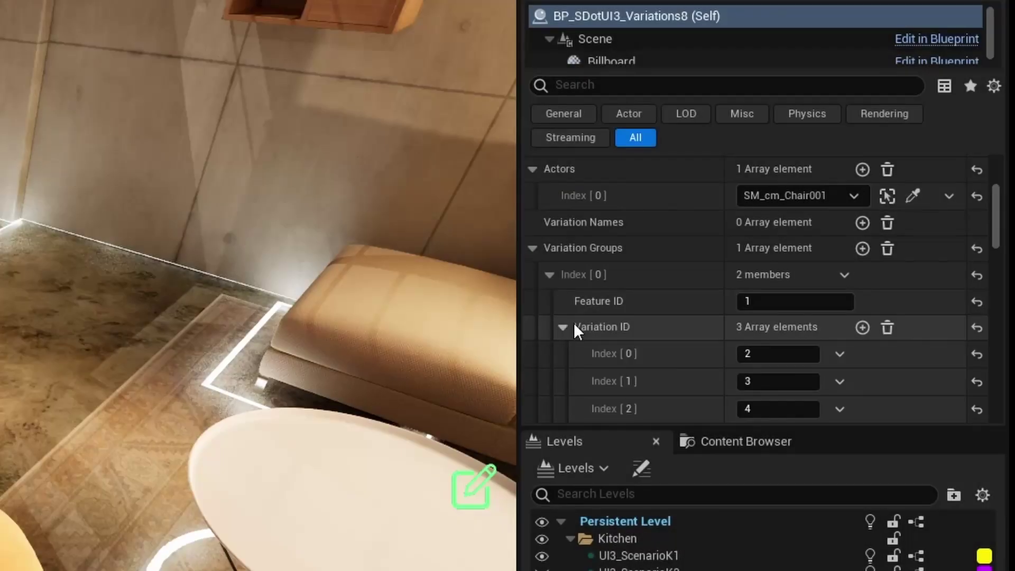
pyautogui.scroll(-2, 691, 328)
pyautogui.click(767, 290)
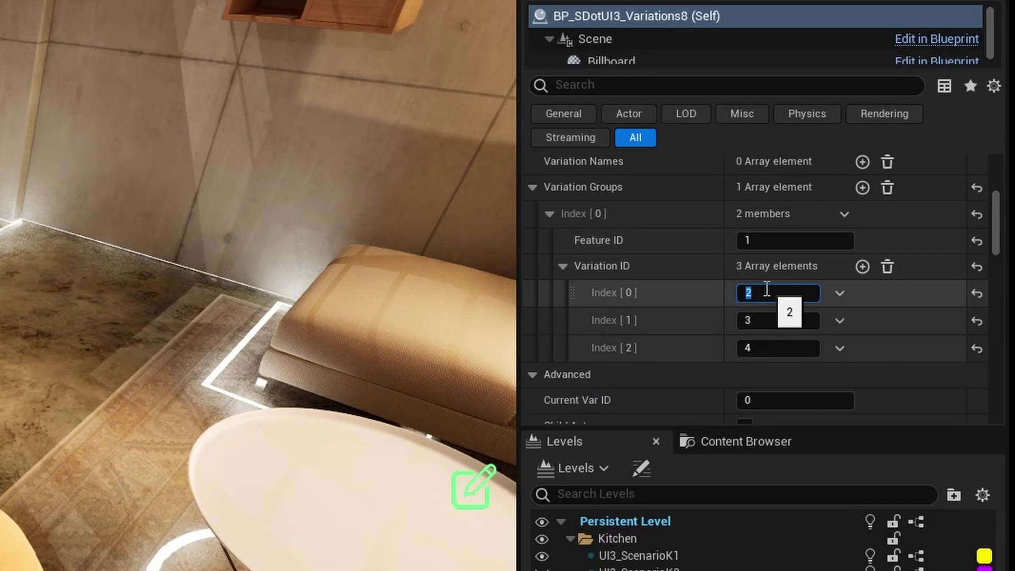
pyautogui.write('4')
pyautogui.press('Tab')
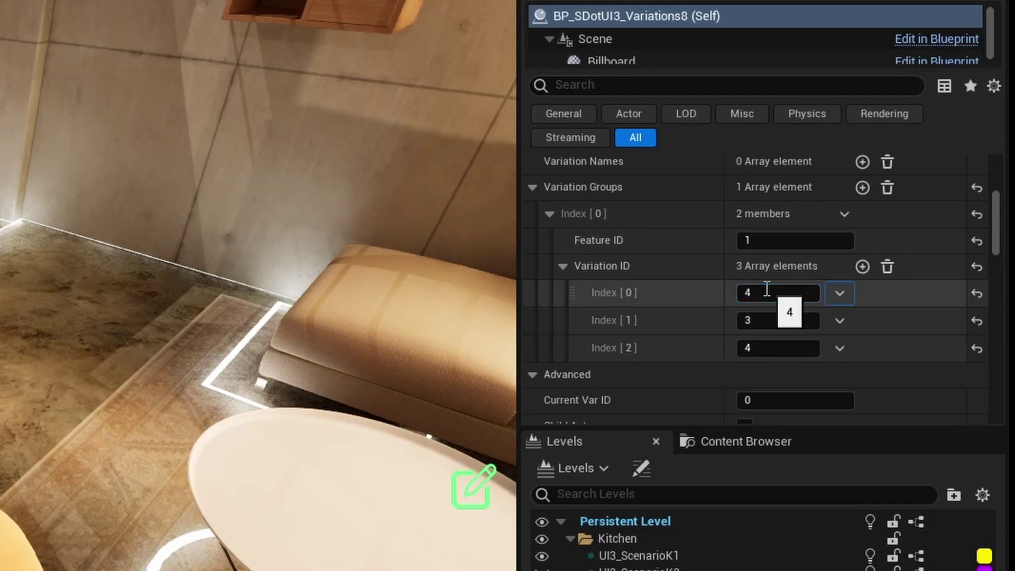
pyautogui.click(790, 347)
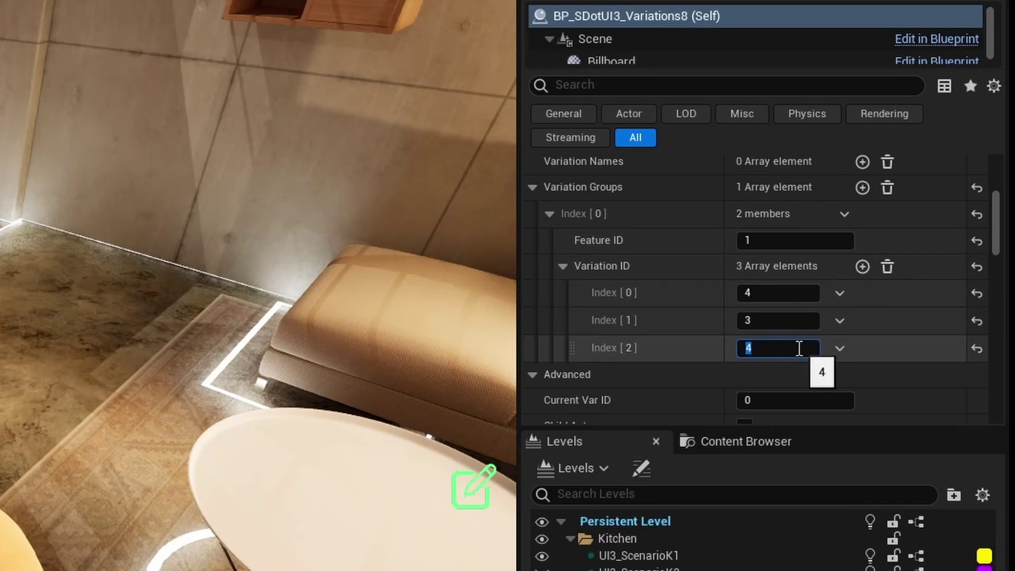
pyautogui.write('2')
pyautogui.press('Return')
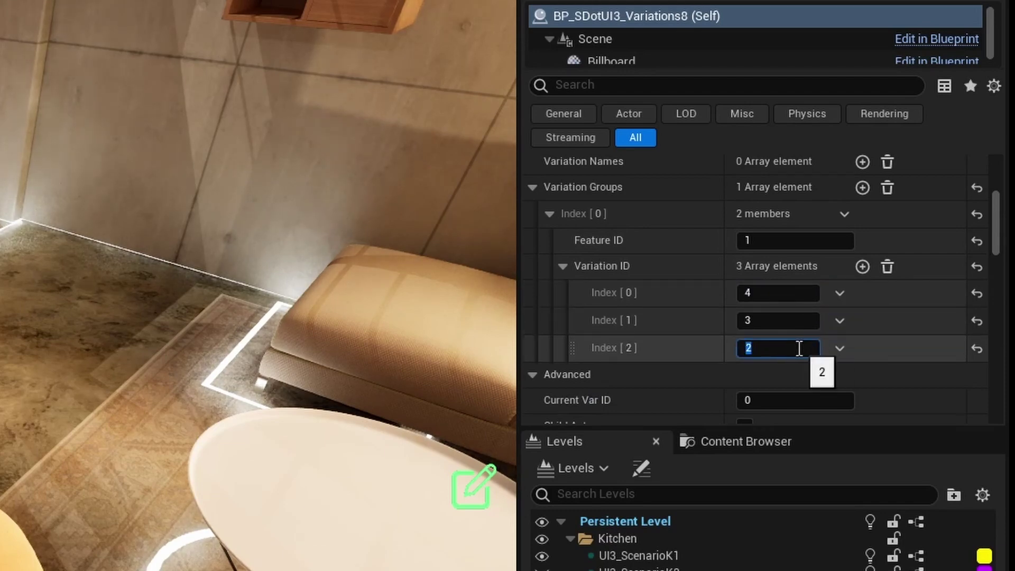
# Copy the 4, 3, 2 Variation IDs onto the ottoman actor and save the furniture level
pyautogui.rightClick(645, 263)
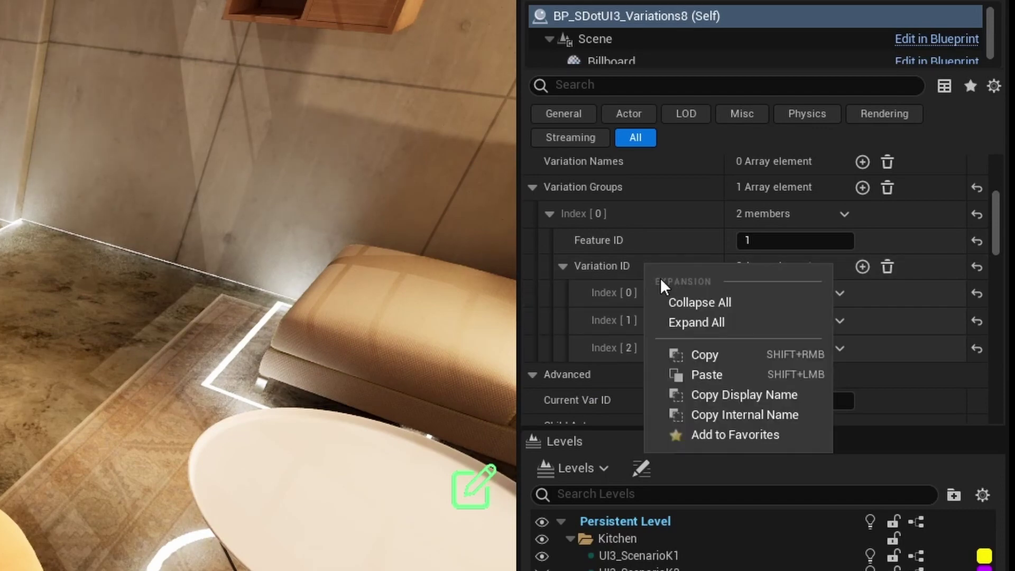
pyautogui.click(696, 353)
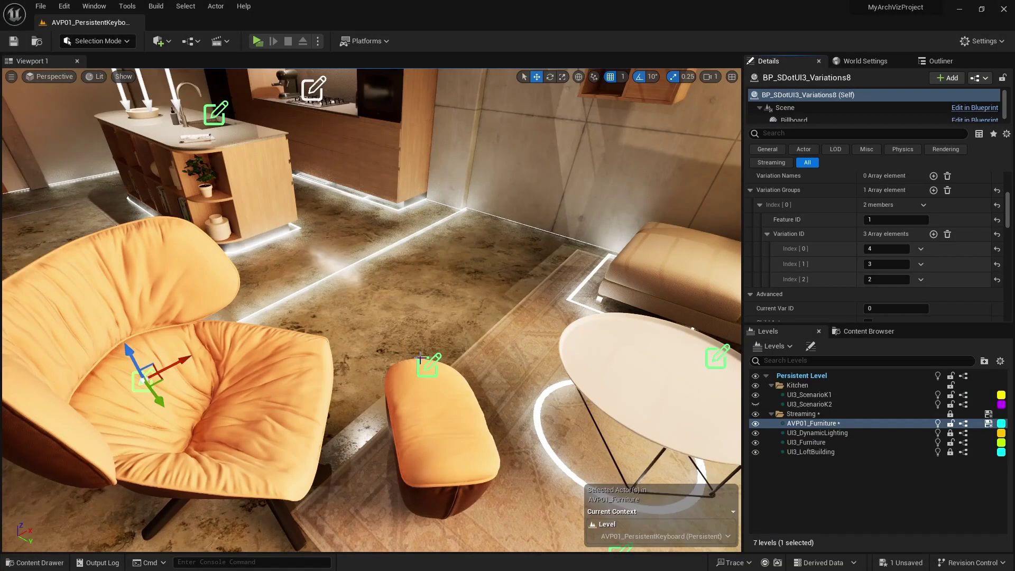
pyautogui.click(421, 360)
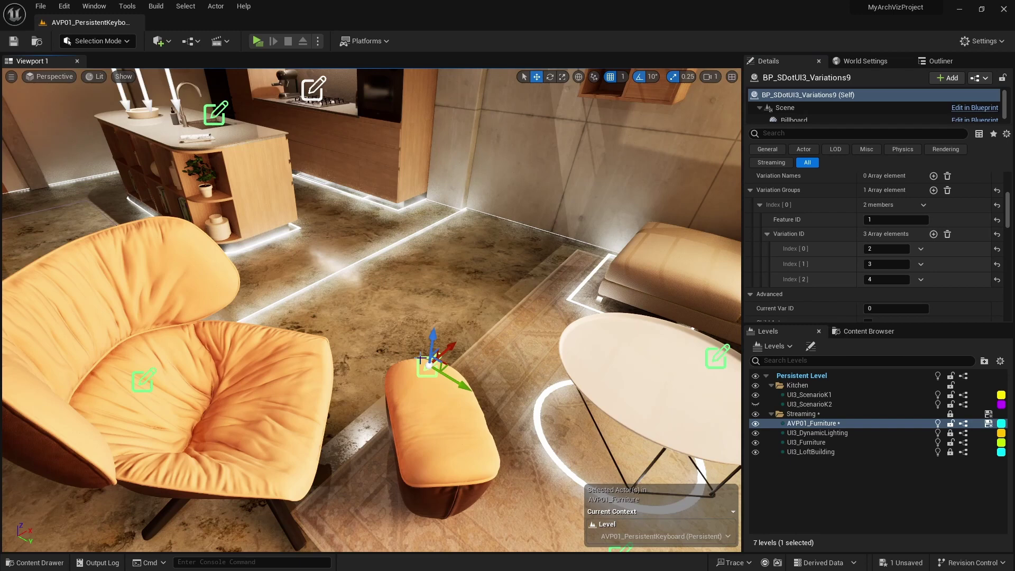
pyautogui.rightClick(821, 238)
pyautogui.click(849, 297)
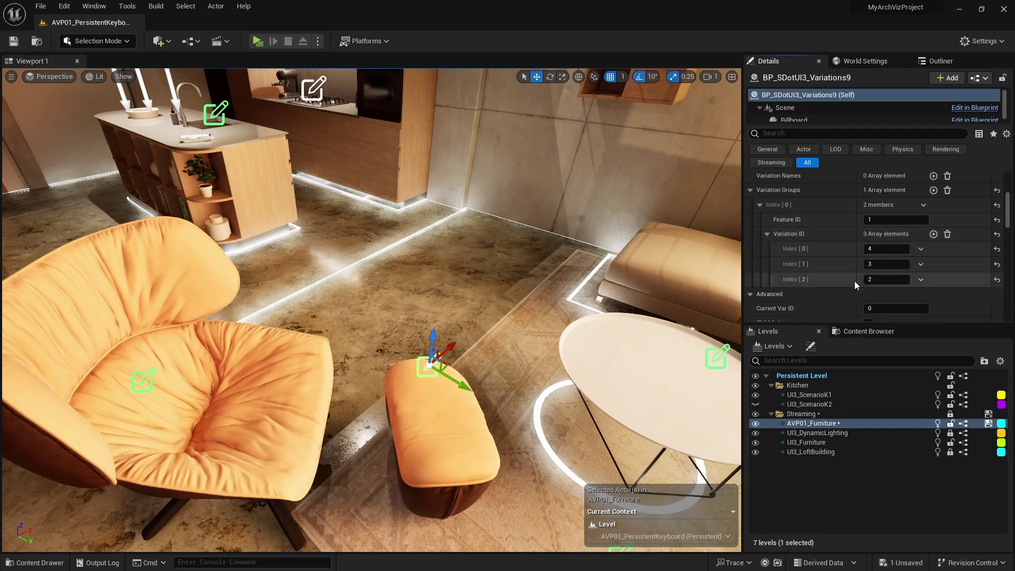
pyautogui.hotkey('ctrl', 's')
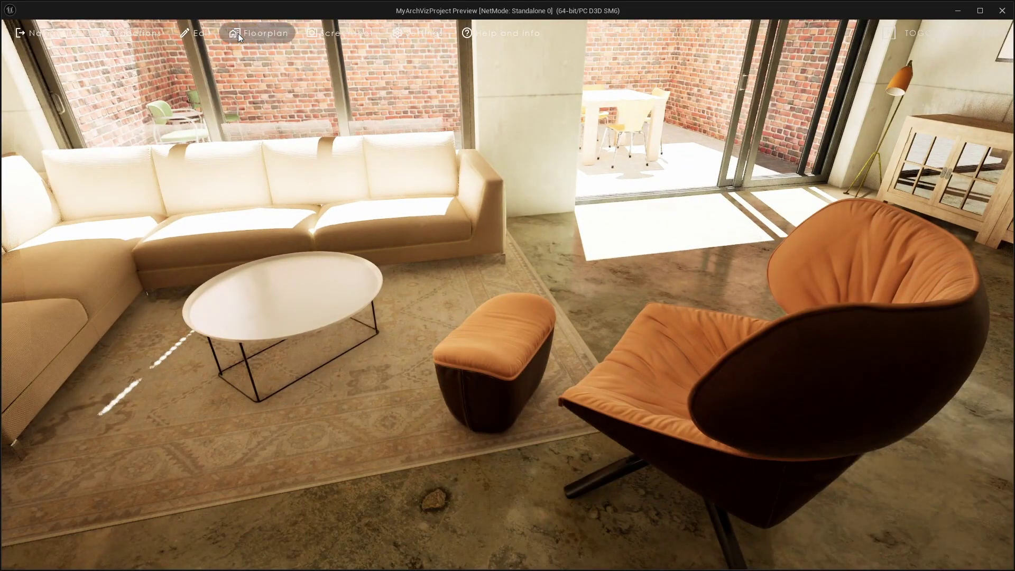
# Cycle the preview seating through Alternatives 2, 3, 1 and 2, ending on red Alternative 3
pyautogui.click(193, 32)
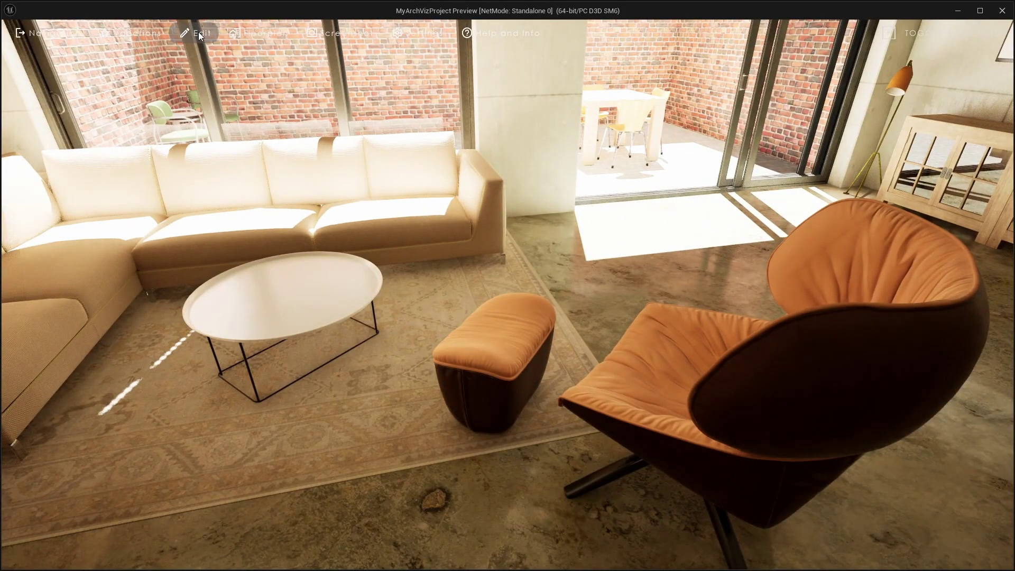
pyautogui.click(379, 150)
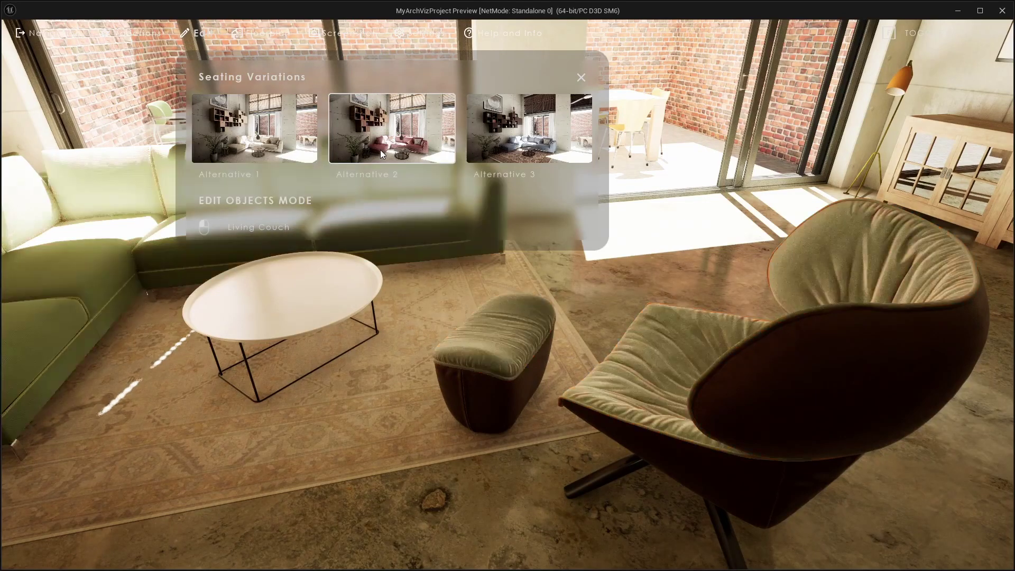
pyautogui.click(525, 138)
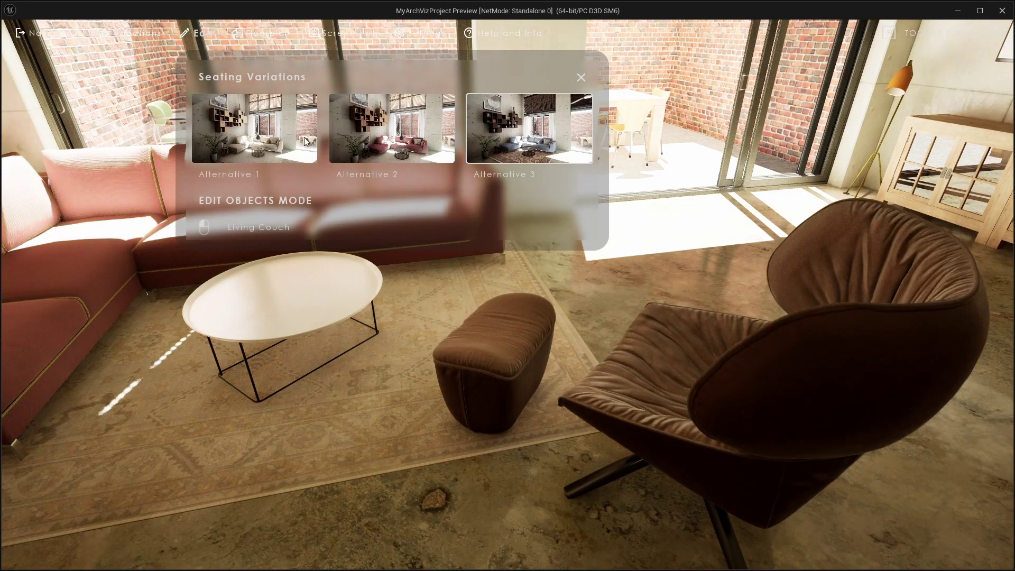
pyautogui.click(252, 134)
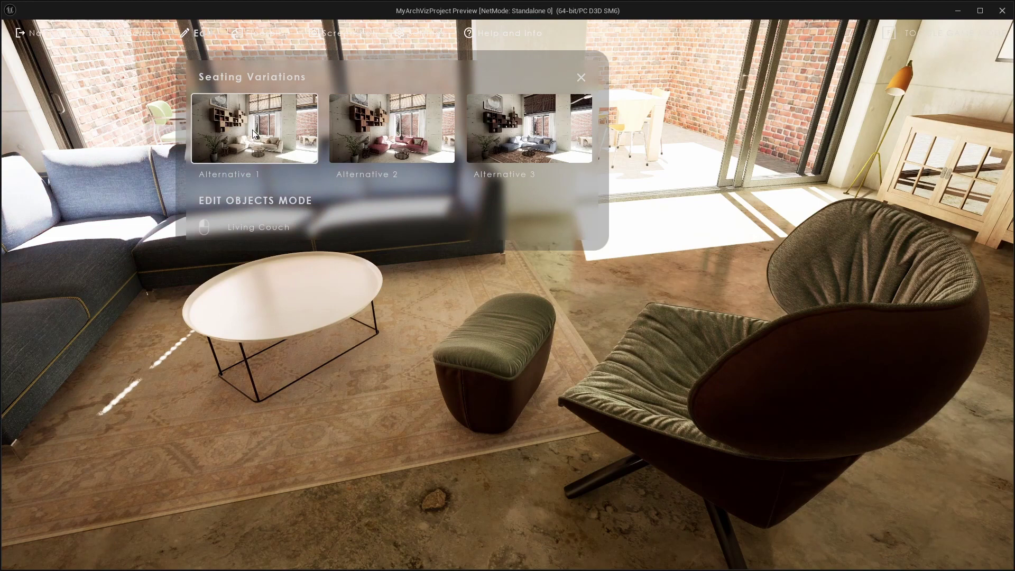
pyautogui.click(367, 126)
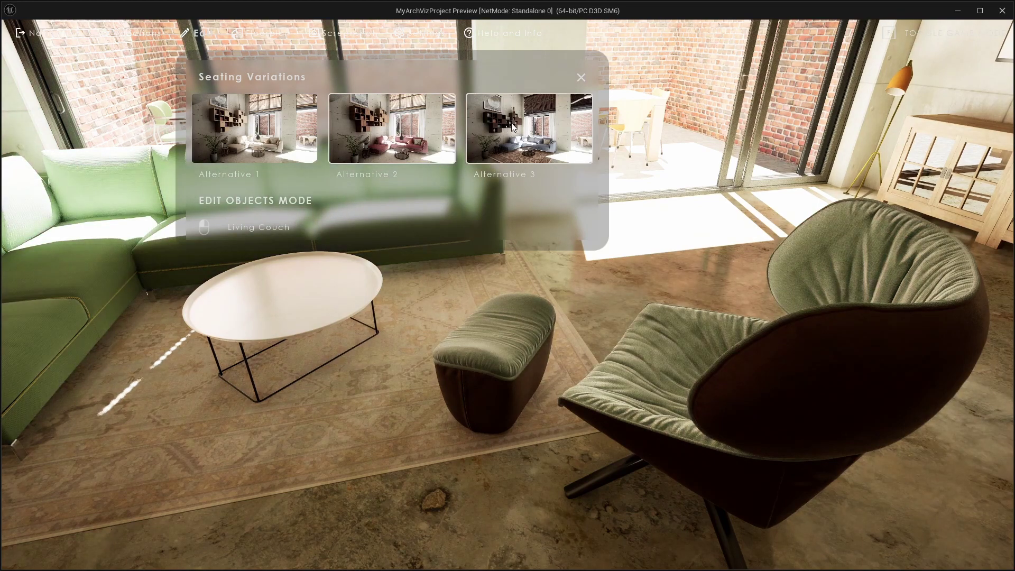
pyautogui.click(517, 122)
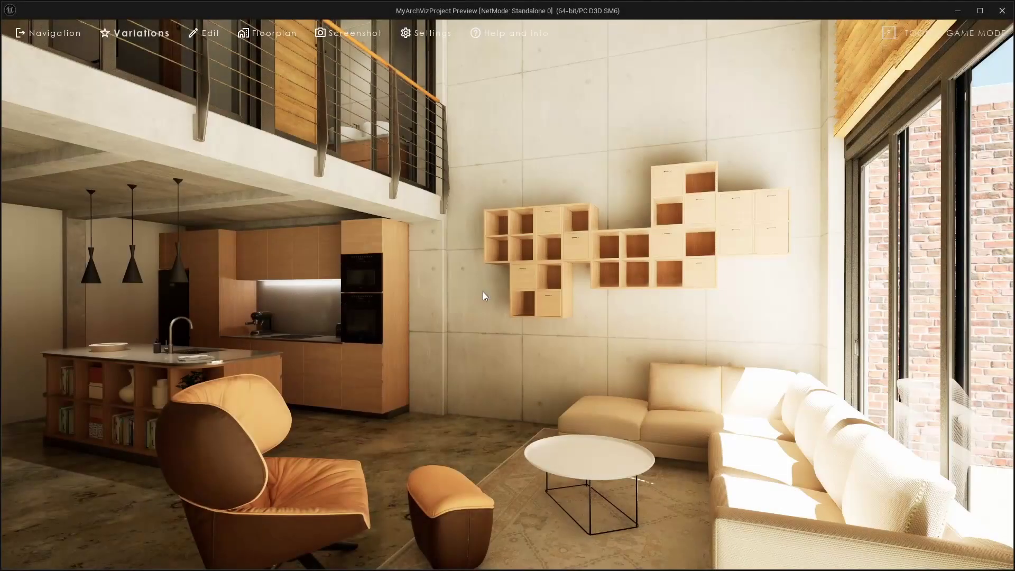
# Switch the preview to the L Shape kitchen layout and the Vivid Oak design scheme
pyautogui.click(131, 32)
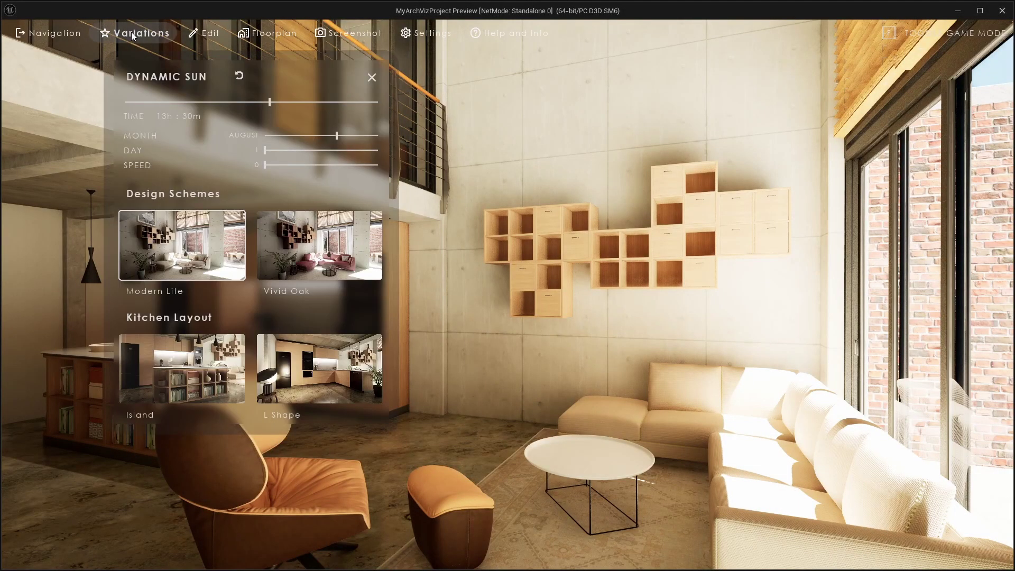
pyautogui.click(322, 375)
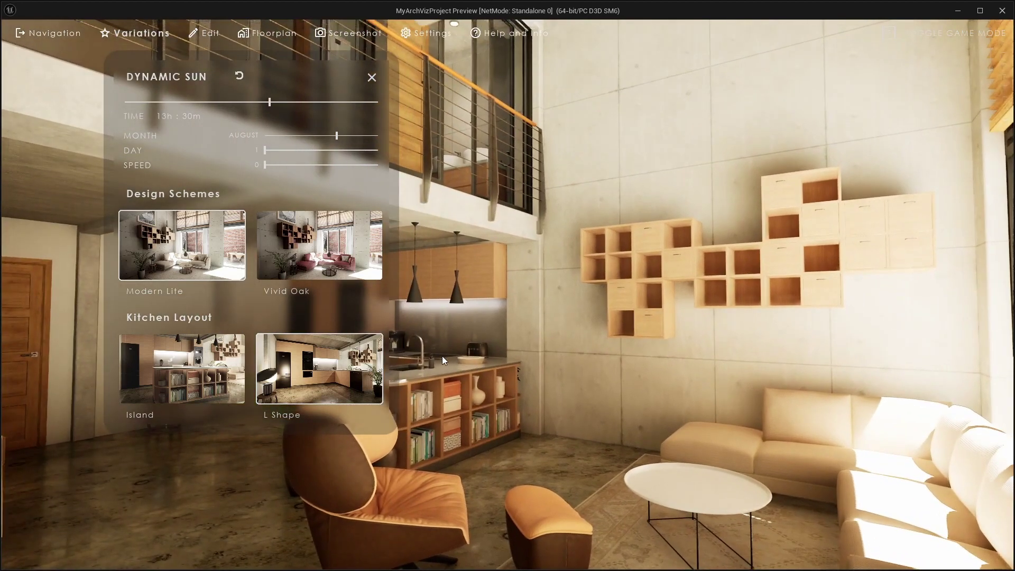
pyautogui.click(344, 246)
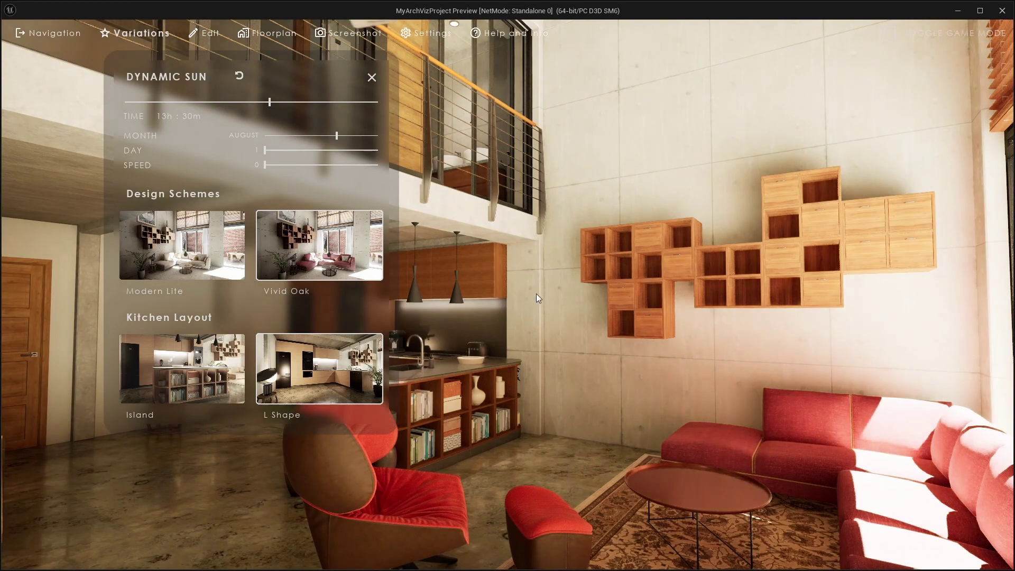
# Make the seating green Alternative 2 and give the coffee table its white Variation 1 top
pyautogui.click(211, 32)
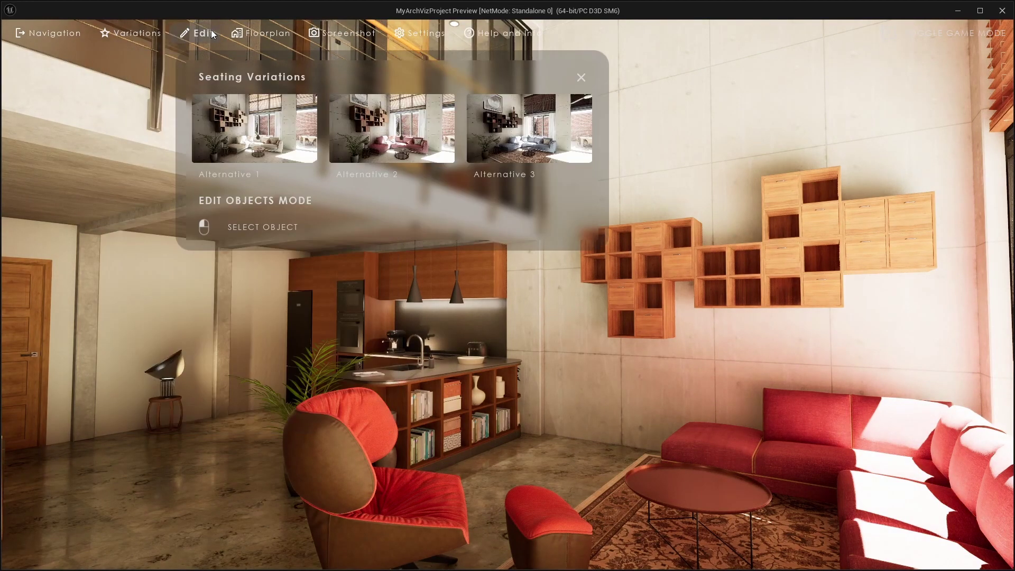
pyautogui.click(544, 134)
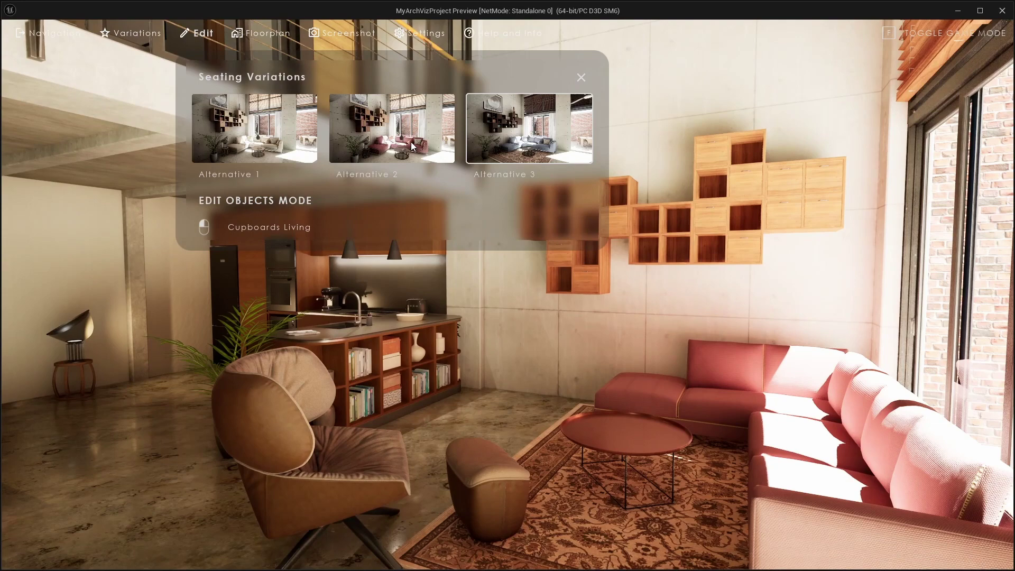
pyautogui.click(411, 142)
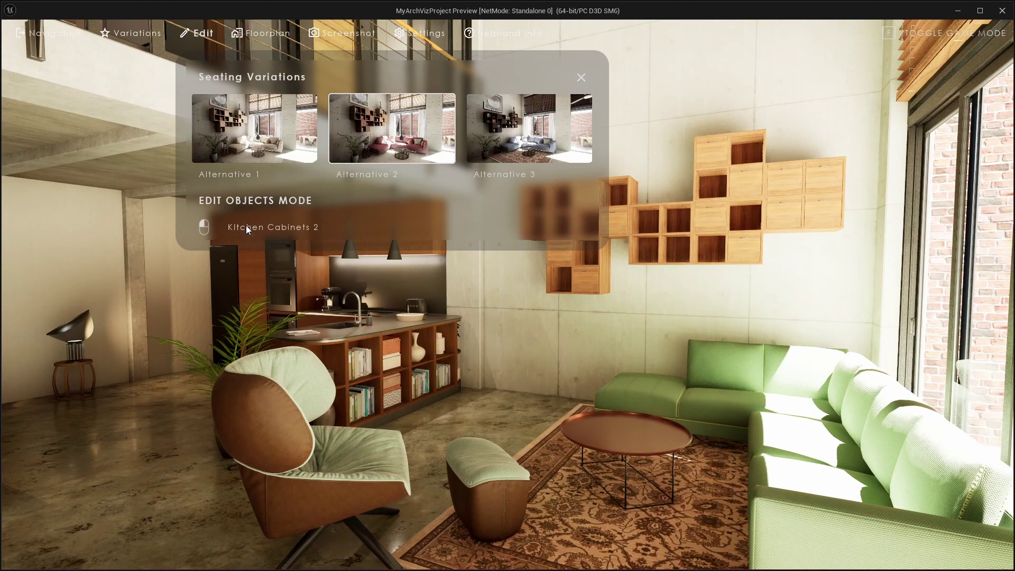
pyautogui.click(645, 442)
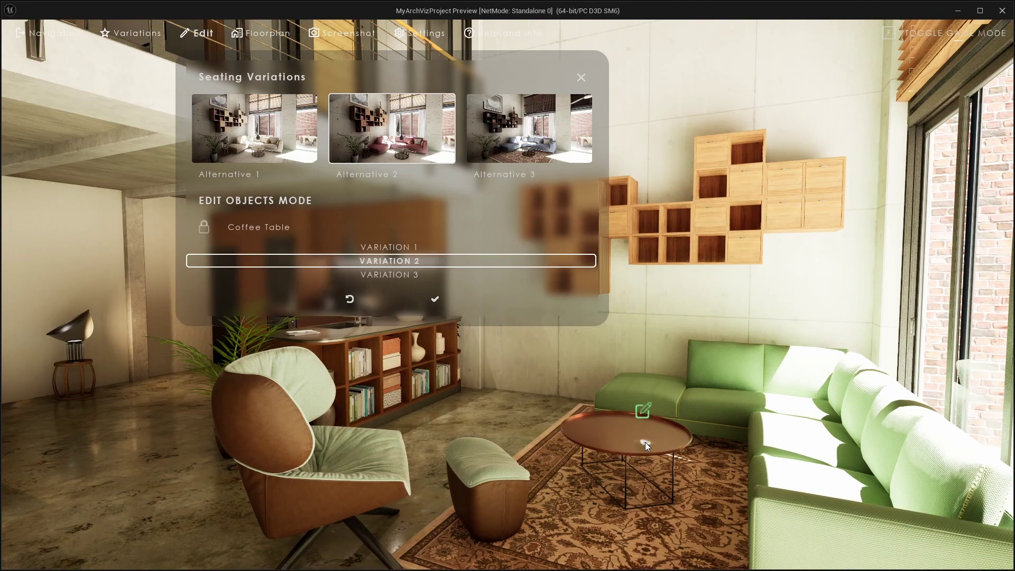
pyautogui.click(398, 248)
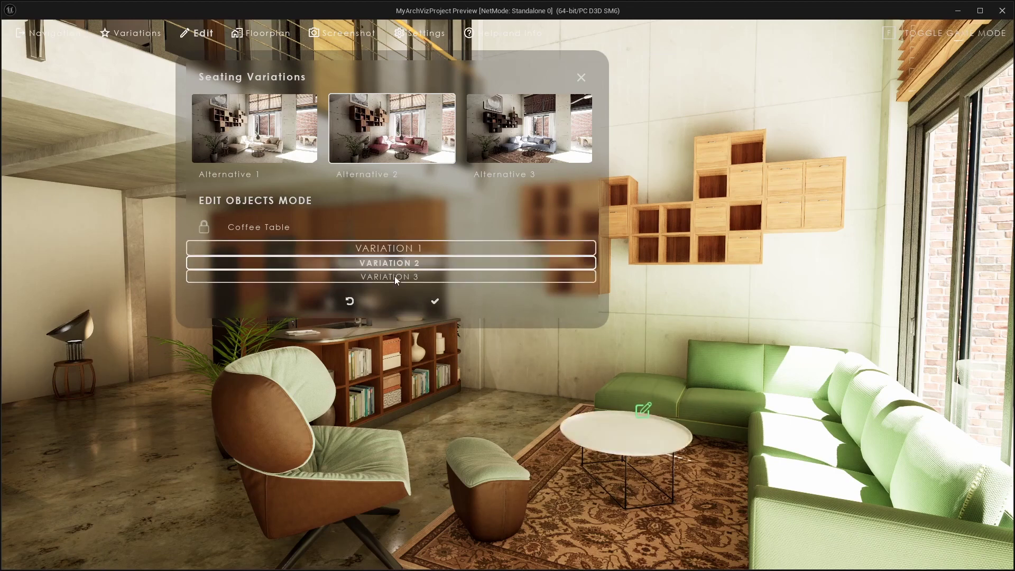